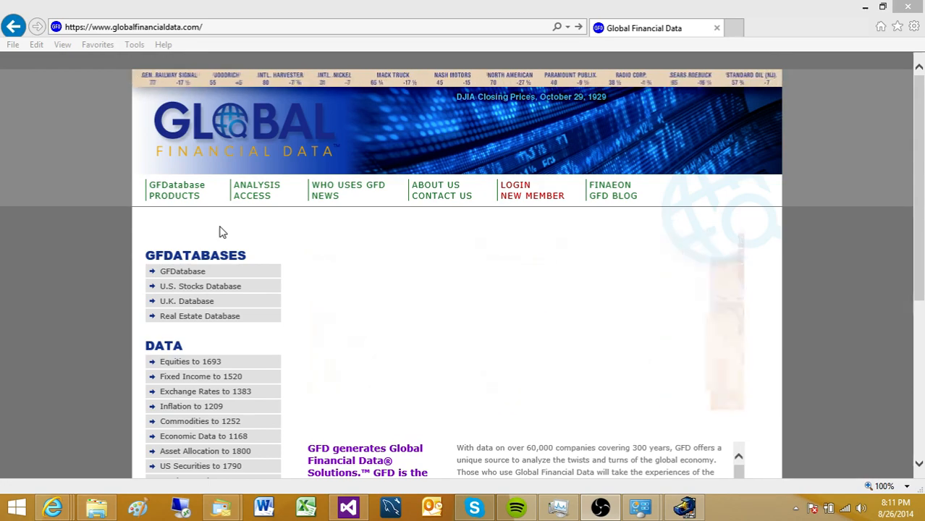
- Go to the aeon/setup.exe address and run the downloaded GFD setup file
{"action": "left_click", "coordinate": [254, 29]}
{"action": "left_click", "coordinate": [254, 29]}
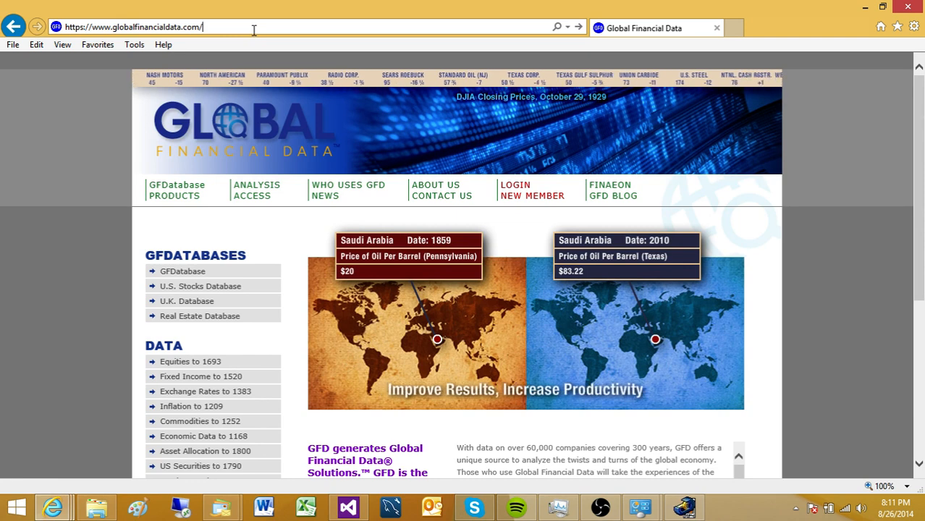
{"action": "type", "text": "aeon/"}
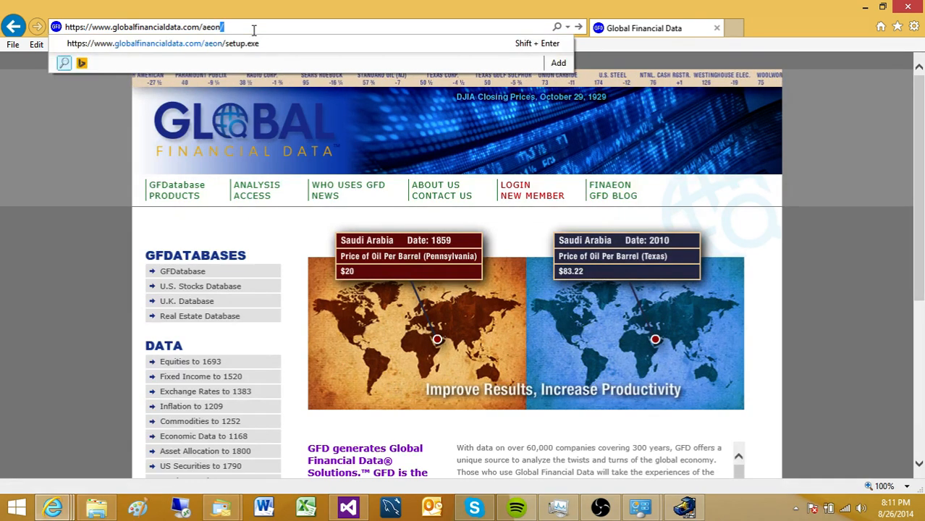
{"action": "type", "text": "setup.exe"}
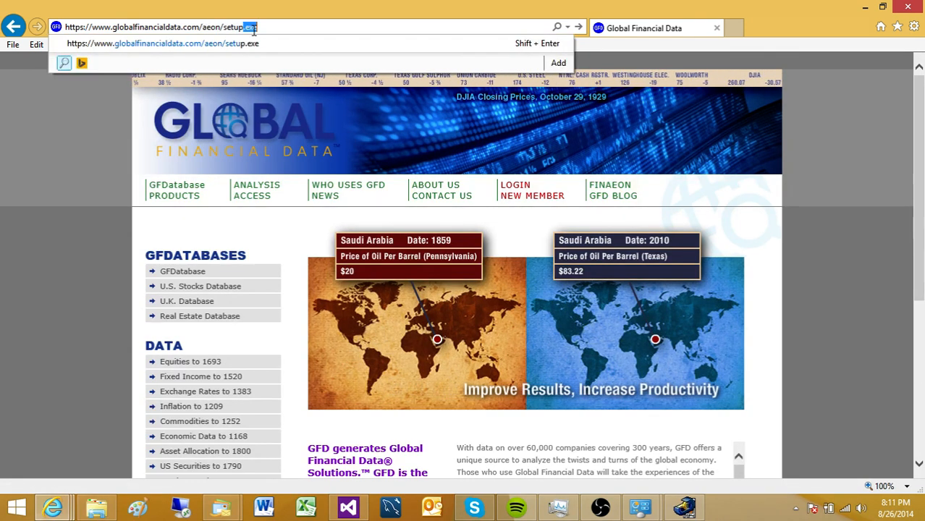
{"action": "key", "text": "Return"}
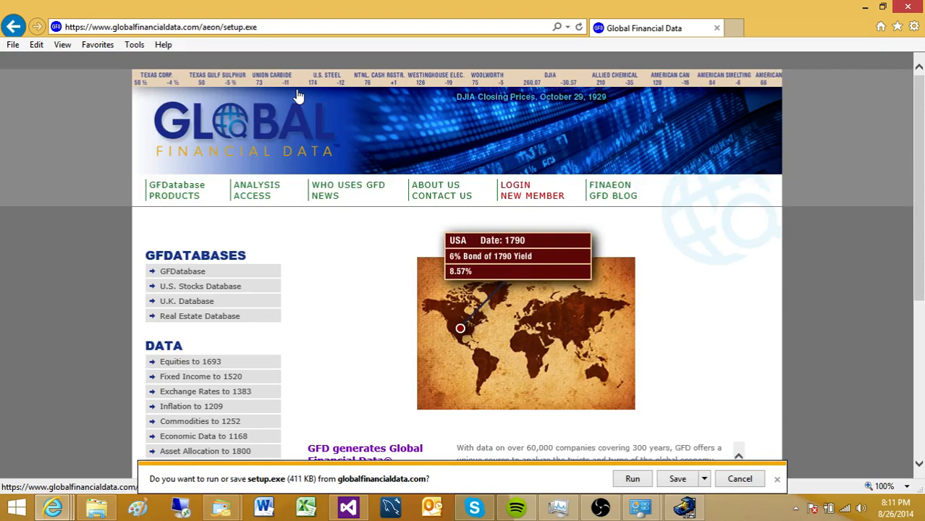
{"action": "left_click", "coordinate": [635, 477]}
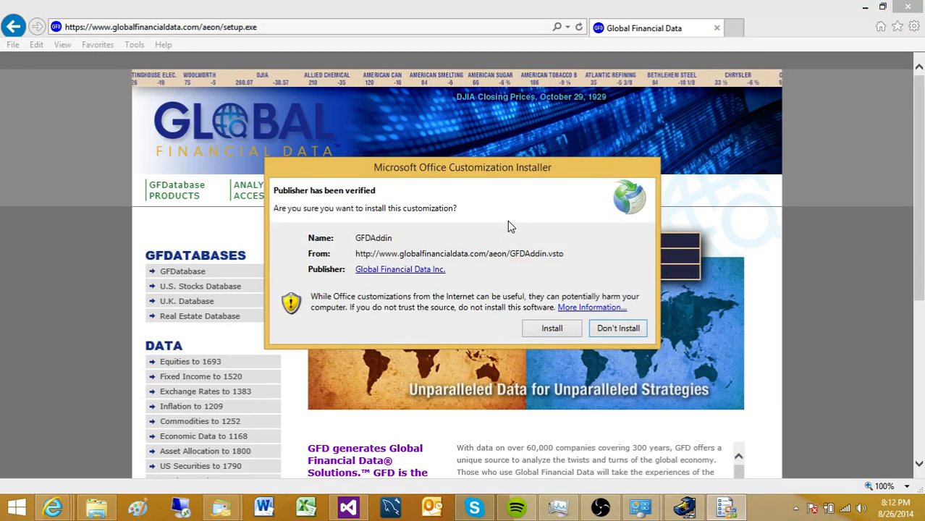
- Install the GFDAddin customization, dismiss the success message, and start Excel with a blank workbook
{"action": "left_click", "coordinate": [552, 329]}
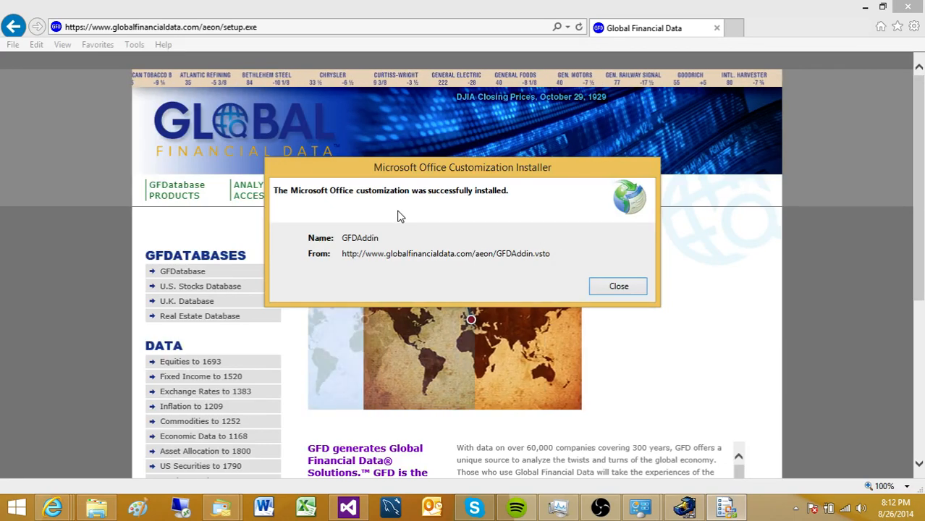
{"action": "left_click", "coordinate": [627, 290]}
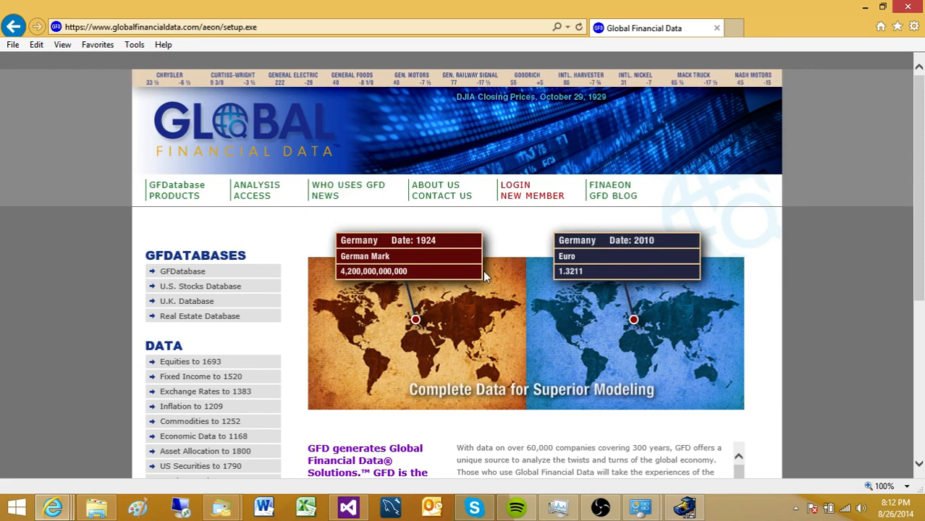
{"action": "left_click", "coordinate": [307, 508]}
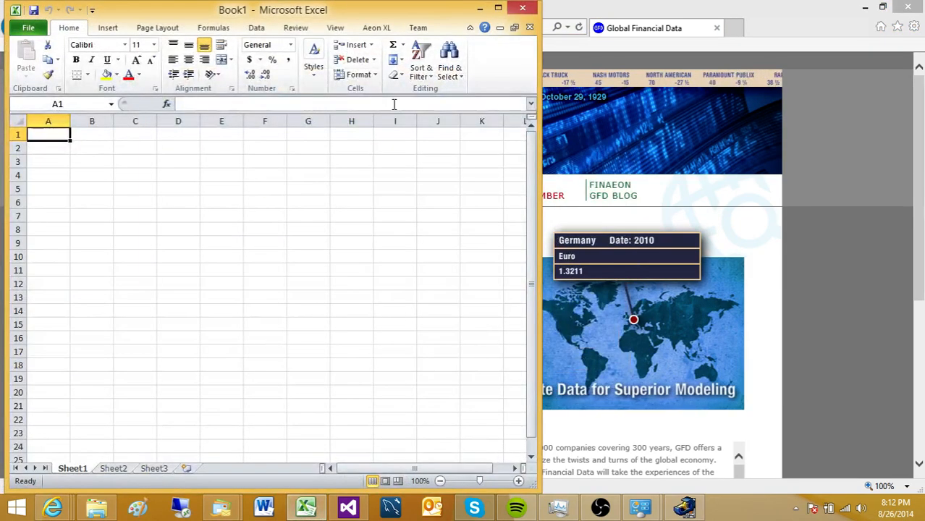
- Maximize the Excel window and show the Aeon XL add-in commands (version 1.1.0.87)
{"action": "left_click", "coordinate": [498, 7]}
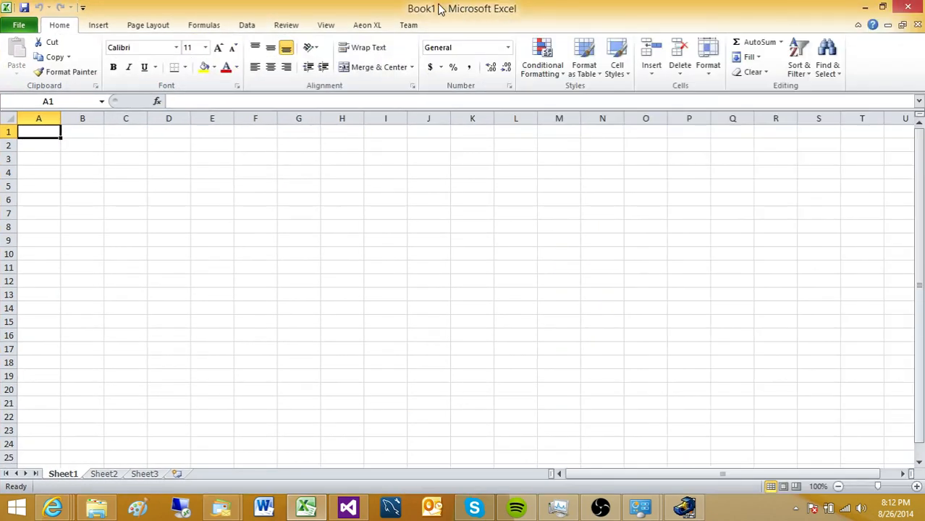
{"action": "left_click", "coordinate": [367, 29]}
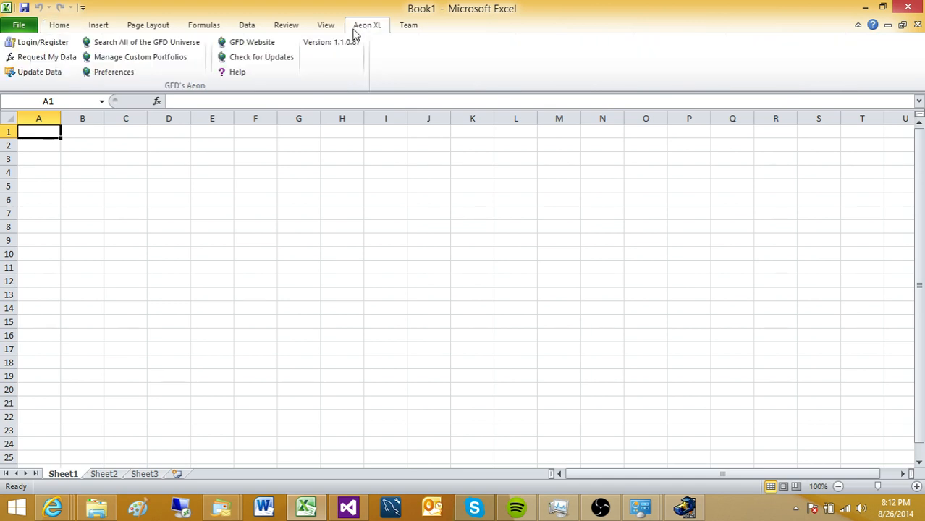
- Log in to the GFD server with the account username and password
{"action": "left_click", "coordinate": [43, 42]}
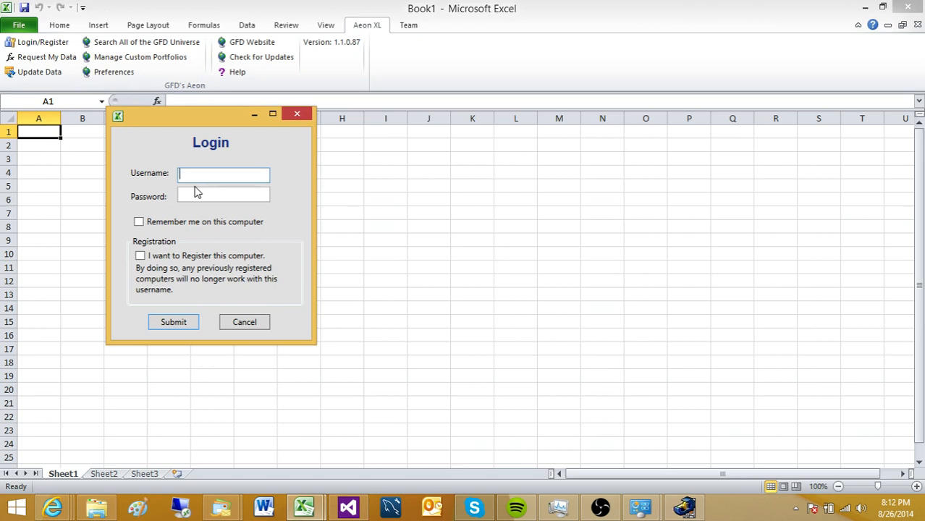
{"action": "key", "text": "Tab"}
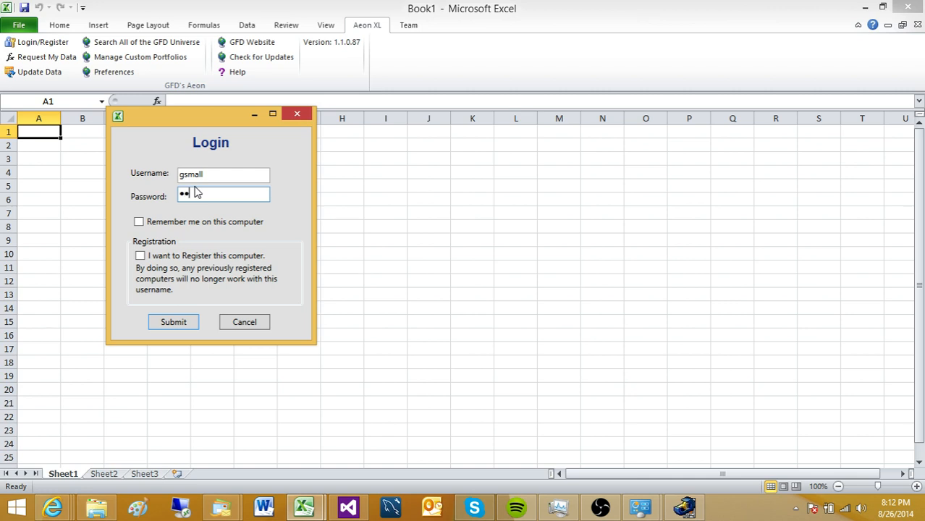
{"action": "key", "text": "Return"}
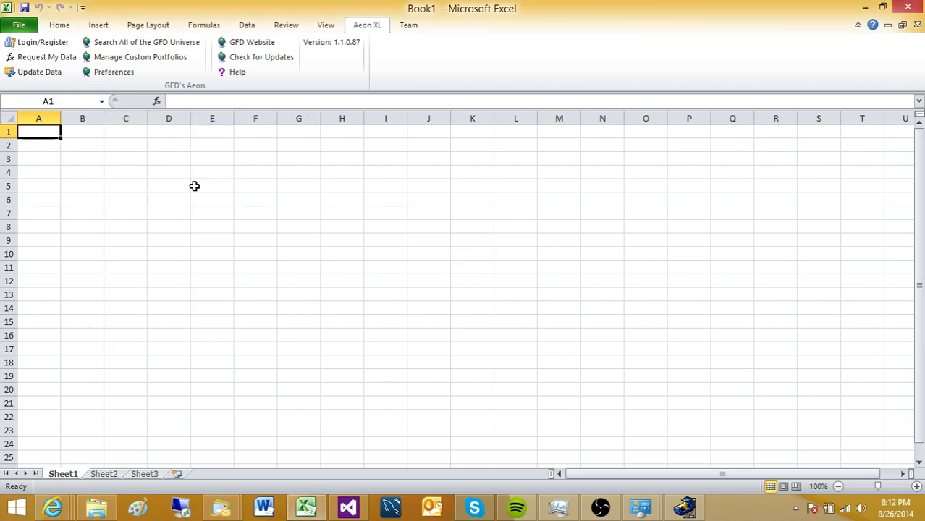
- Request five years of monthly IBM closing prices into A1 through the GFD data request form
{"action": "left_click", "coordinate": [50, 59]}
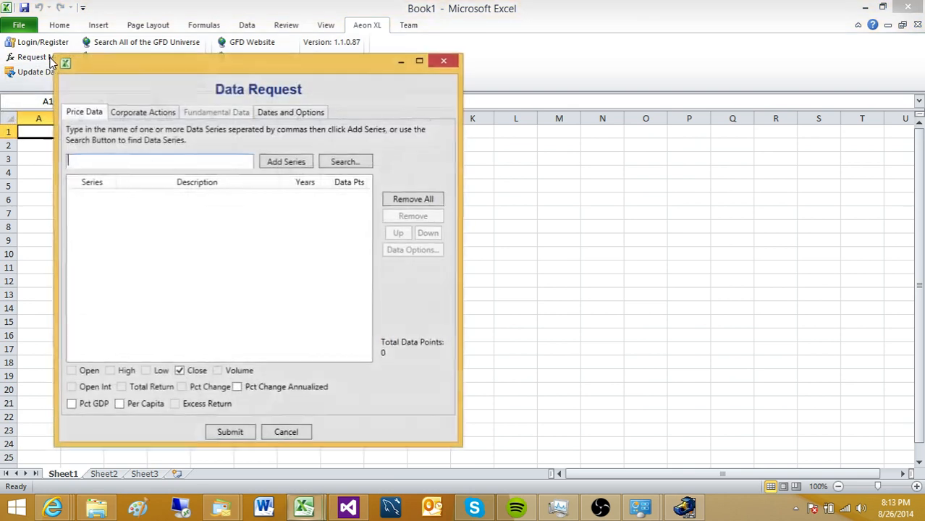
{"action": "left_click_drag", "start_coordinate": [102, 68], "coordinate": [216, 73]}
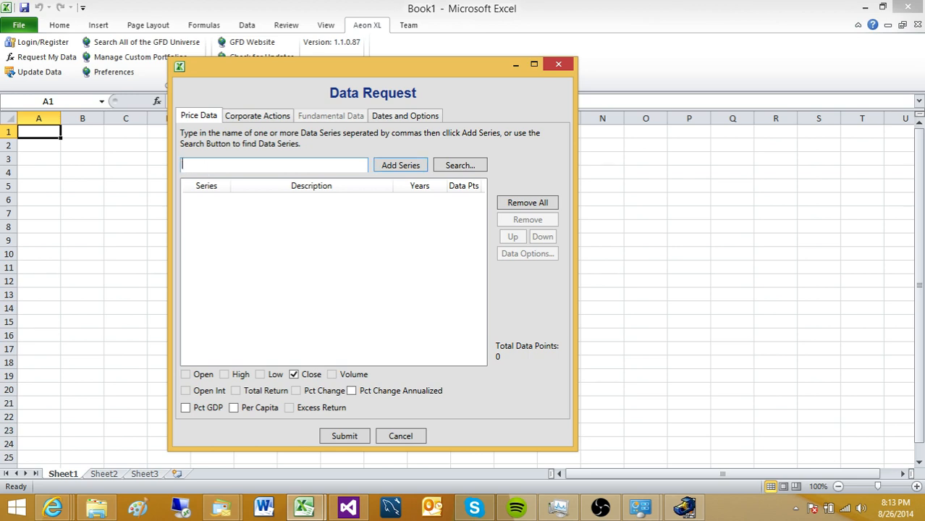
{"action": "key", "text": "Return"}
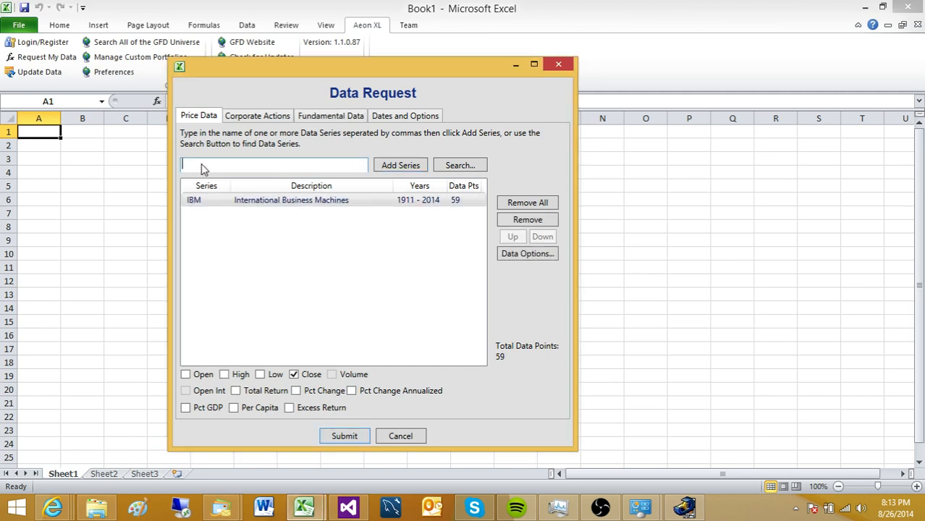
{"action": "left_click", "coordinate": [348, 437]}
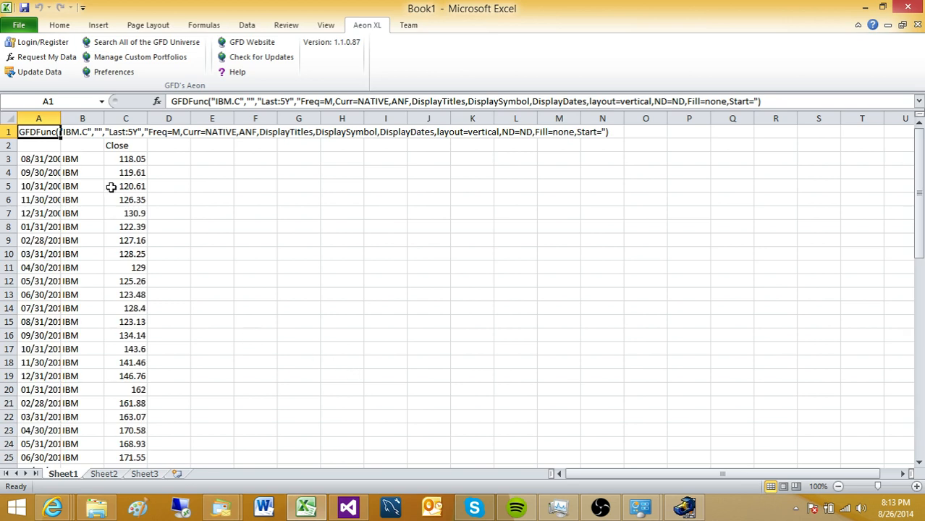
- Widen column A to show full dates and check the IBM values starting 08/31/2009 at 118.05
{"action": "left_click_drag", "start_coordinate": [62, 119], "coordinate": [69, 119]}
{"action": "mouse_move", "coordinate": [919, 179]}
{"action": "left_mouse_down"}
{"action": "mouse_move", "coordinate": [921, 391]}
{"action": "mouse_move", "coordinate": [918, 171]}
{"action": "left_mouse_up"}
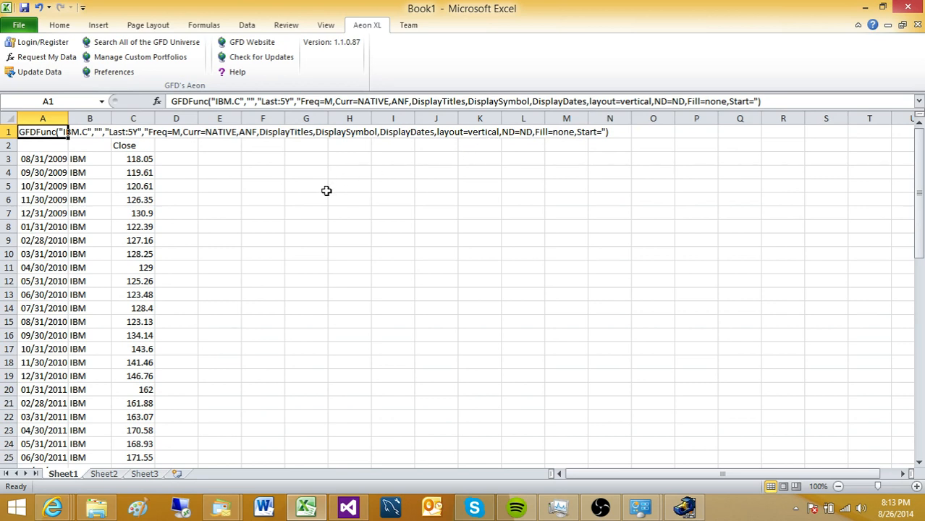
{"action": "left_click", "coordinate": [44, 155]}
{"action": "left_click", "coordinate": [45, 135]}
- Add MSFT and NKE to the A1 request and include Open, High, Low and Volume
{"action": "left_click", "coordinate": [54, 56]}
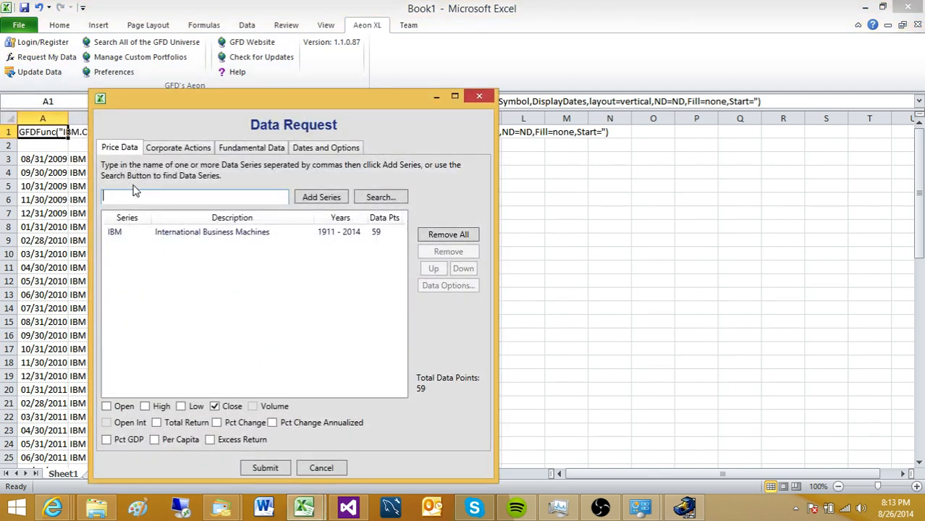
{"action": "type", "text": "MSFT"}
{"action": "key", "text": "Return"}
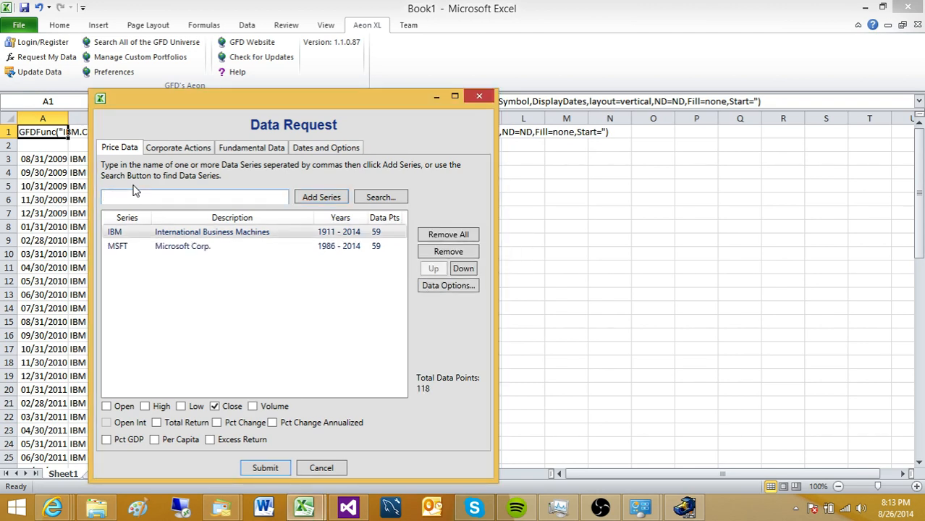
{"action": "left_click", "coordinate": [324, 197]}
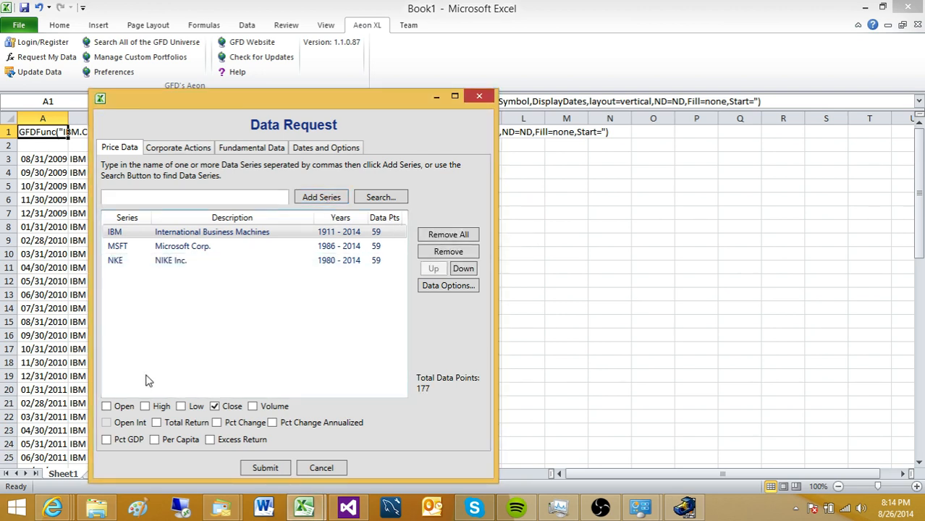
{"action": "left_click", "coordinate": [108, 407]}
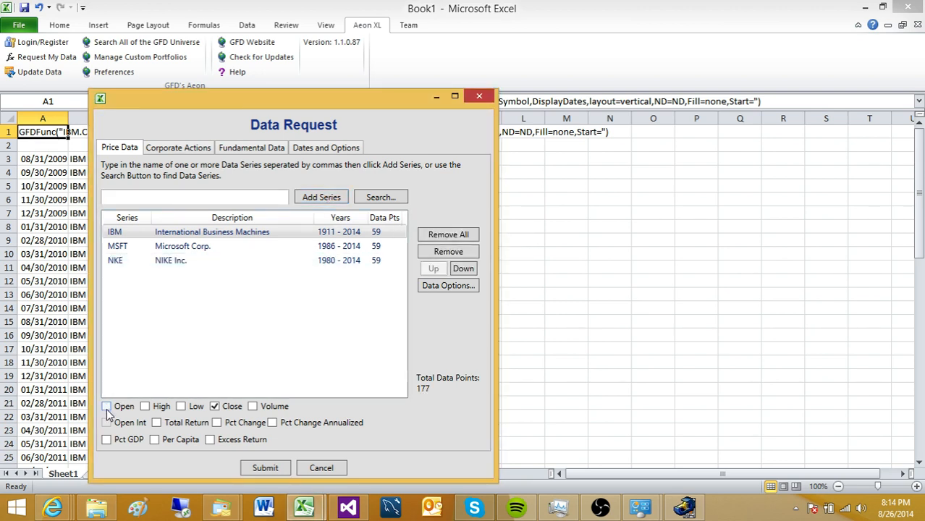
{"action": "left_click", "coordinate": [146, 407]}
{"action": "left_click", "coordinate": [182, 407]}
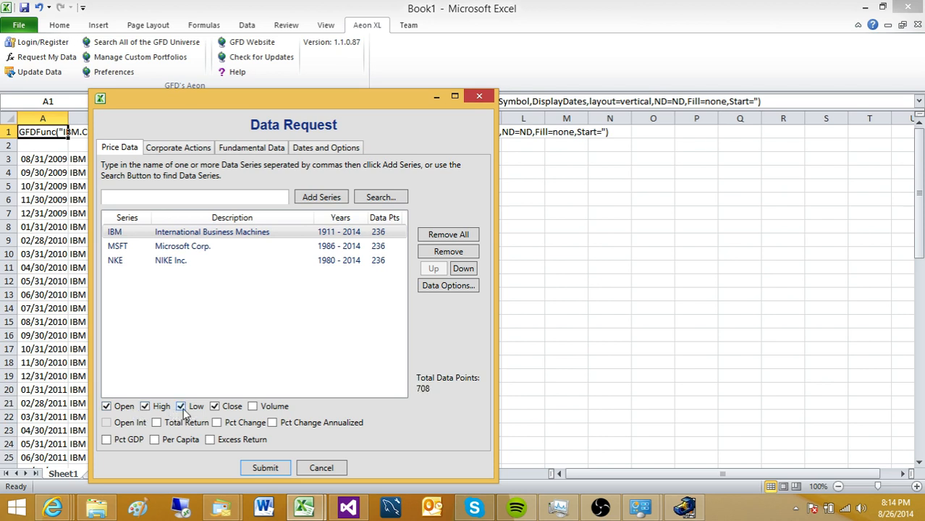
{"action": "left_click", "coordinate": [253, 408]}
{"action": "left_click", "coordinate": [265, 468]}
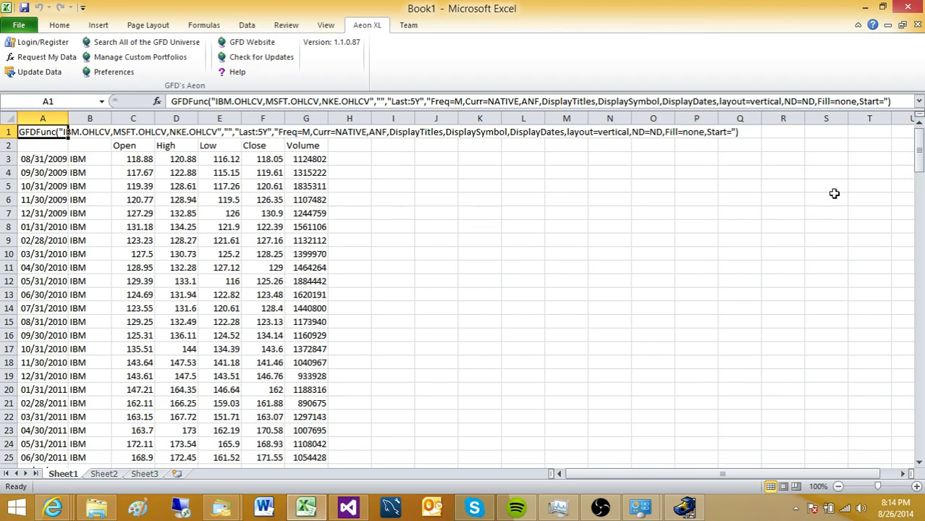
{"action": "left_click_drag", "start_coordinate": [915, 168], "coordinate": [883, 158]}
- Add Name and Series Type identifiers to all IBM, MSFT and NKE data items
{"action": "left_click", "coordinate": [49, 58]}
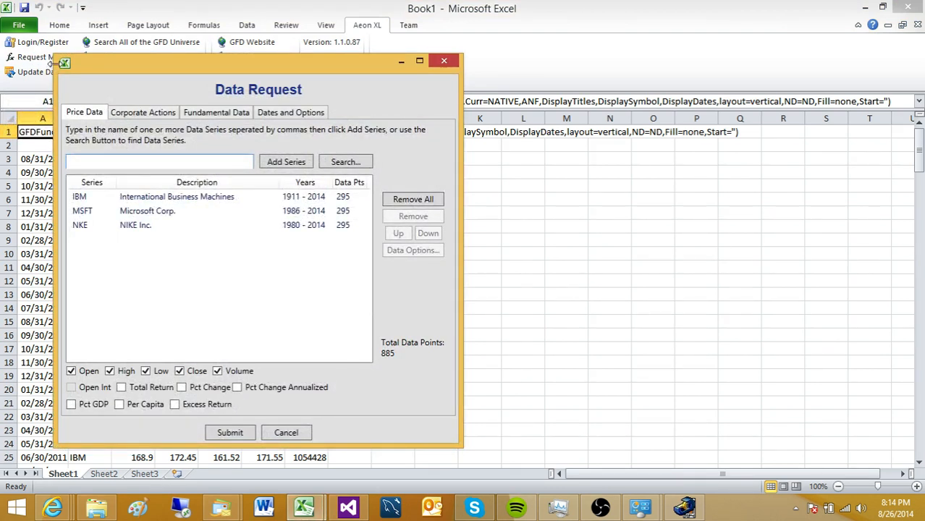
{"action": "left_click", "coordinate": [158, 202]}
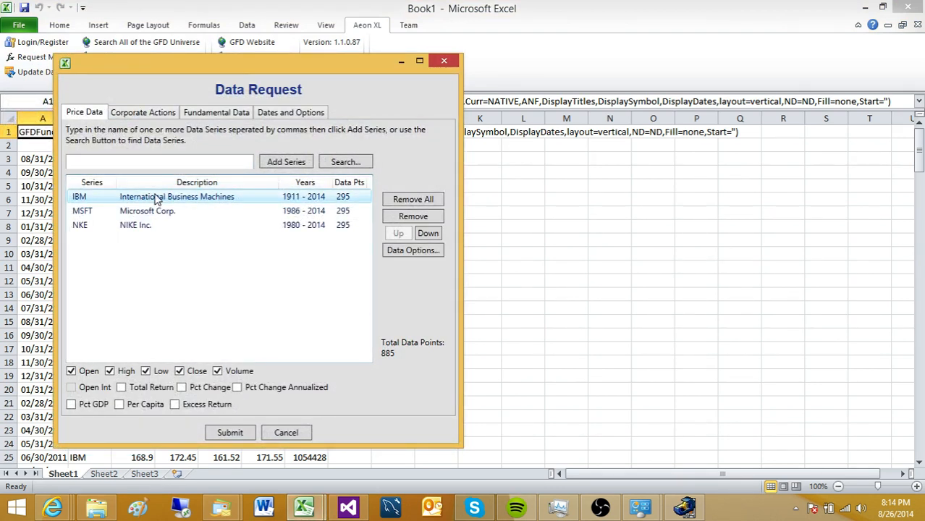
{"action": "left_click", "coordinate": [412, 251]}
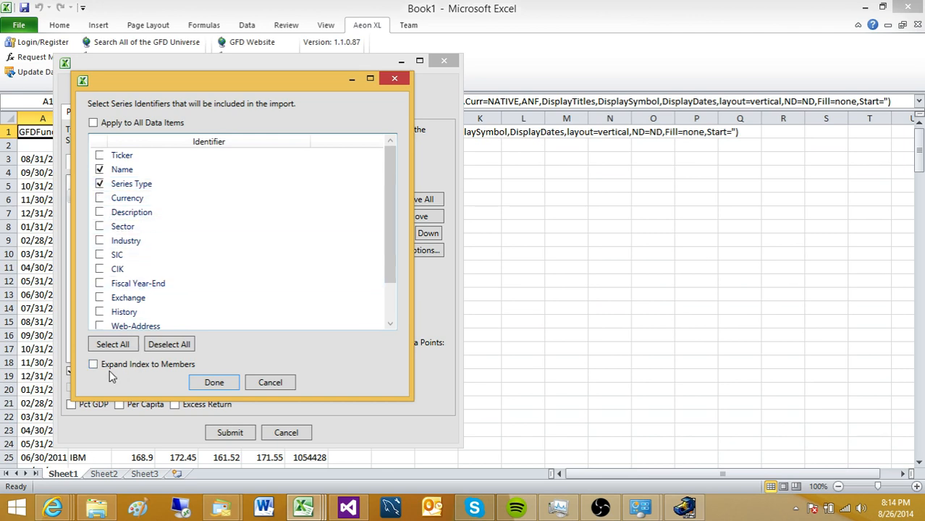
{"action": "left_click", "coordinate": [93, 123]}
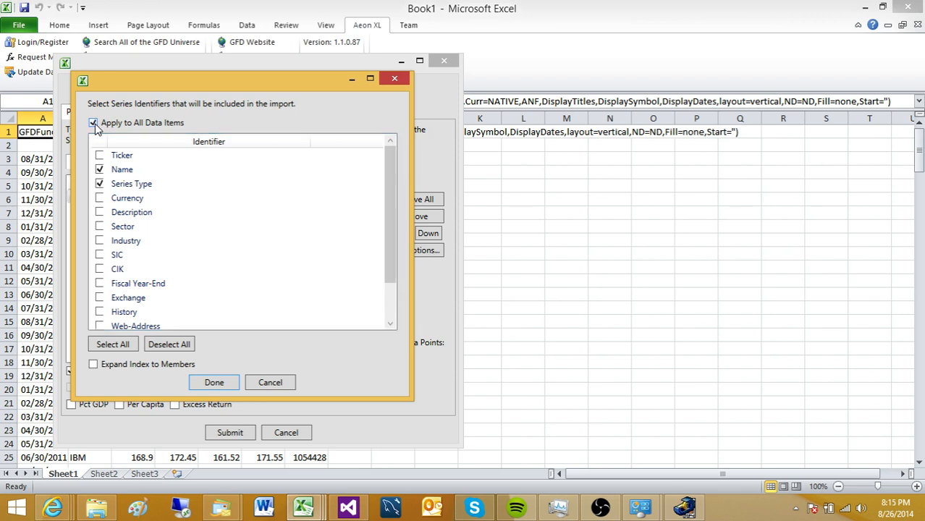
{"action": "left_click", "coordinate": [214, 383]}
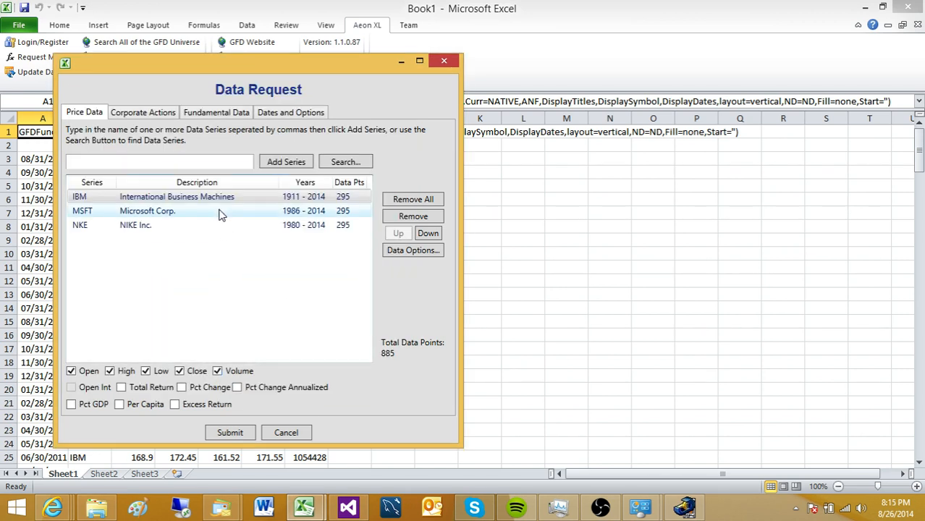
- Submit the request and widen column B to show the Name and Series Type labels
{"action": "left_click", "coordinate": [224, 433]}
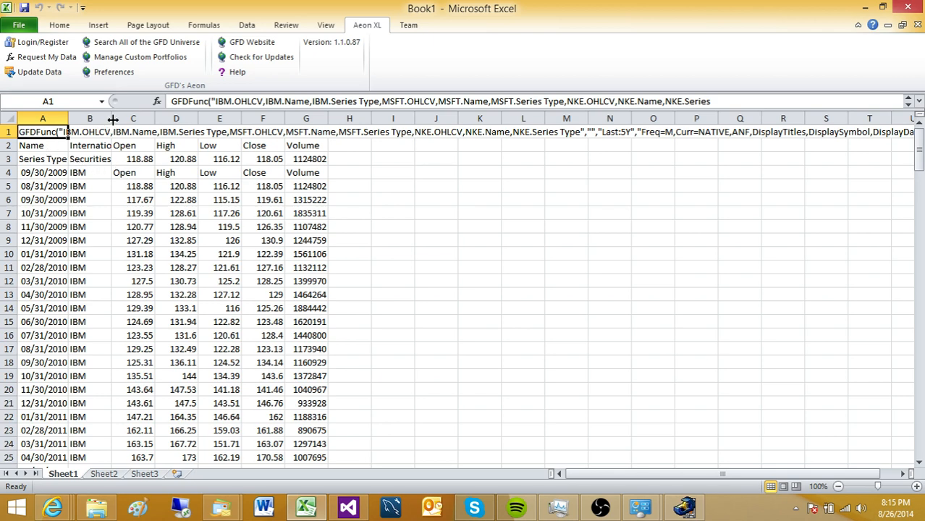
{"action": "left_click_drag", "start_coordinate": [113, 119], "coordinate": [164, 118]}
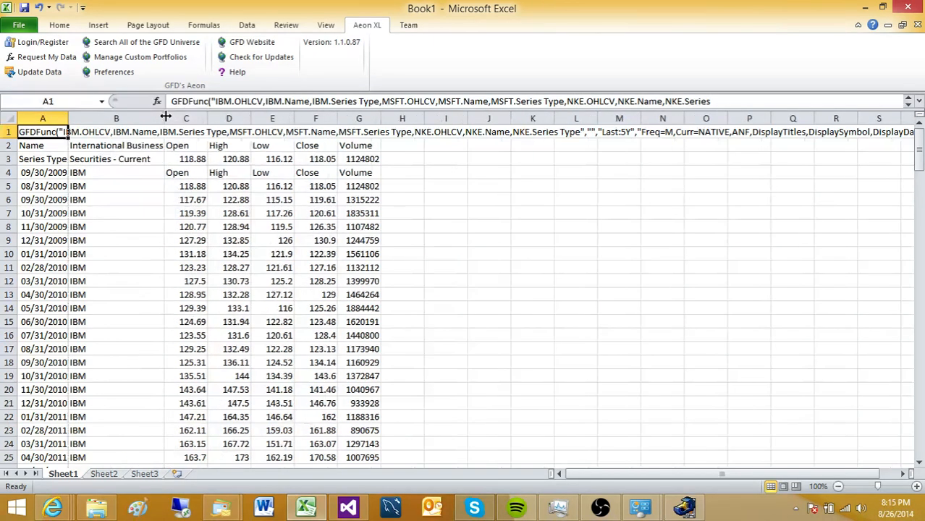
{"action": "left_click", "coordinate": [46, 146]}
{"action": "left_click", "coordinate": [43, 160]}
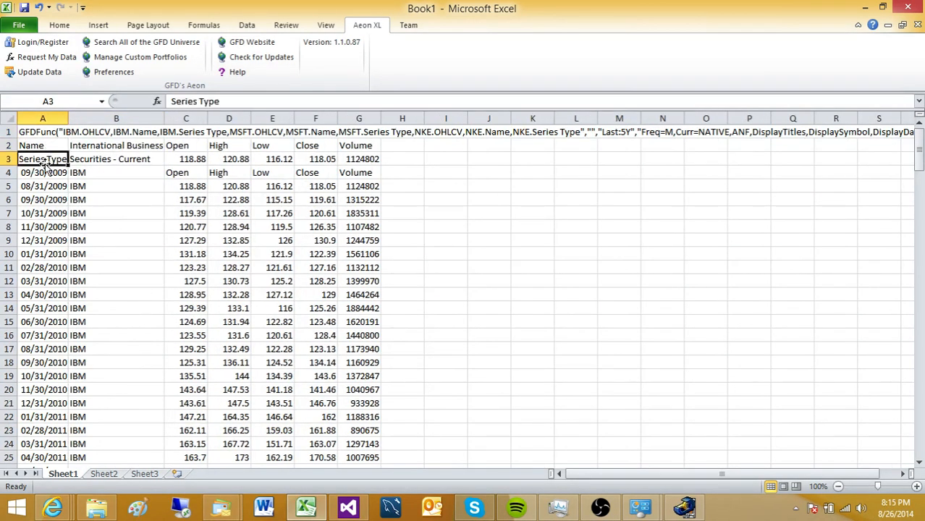
- Check the stray row-3 values such as 120.88 and 118.05, then select the stale block
{"action": "left_click", "coordinate": [187, 160]}
{"action": "left_click", "coordinate": [258, 158]}
{"action": "left_click", "coordinate": [232, 159]}
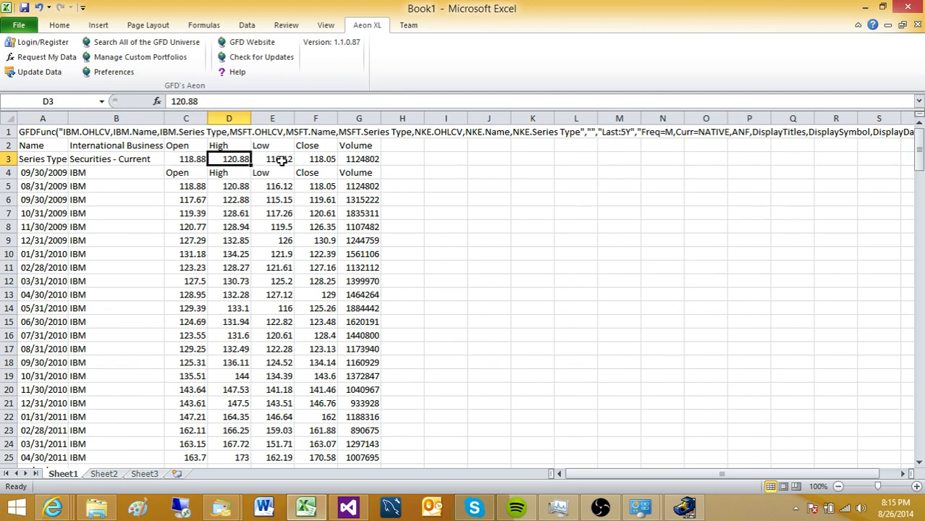
{"action": "left_click", "coordinate": [310, 161]}
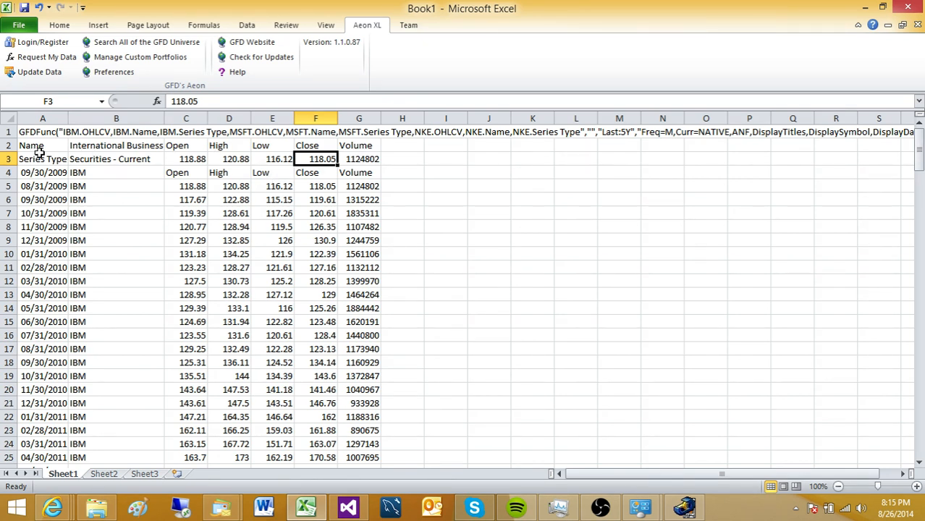
{"action": "left_click_drag", "start_coordinate": [39, 151], "coordinate": [364, 352]}
- Clear the contents of A2:G17 and update the GFD data to refill it
{"action": "right_click", "coordinate": [294, 246]}
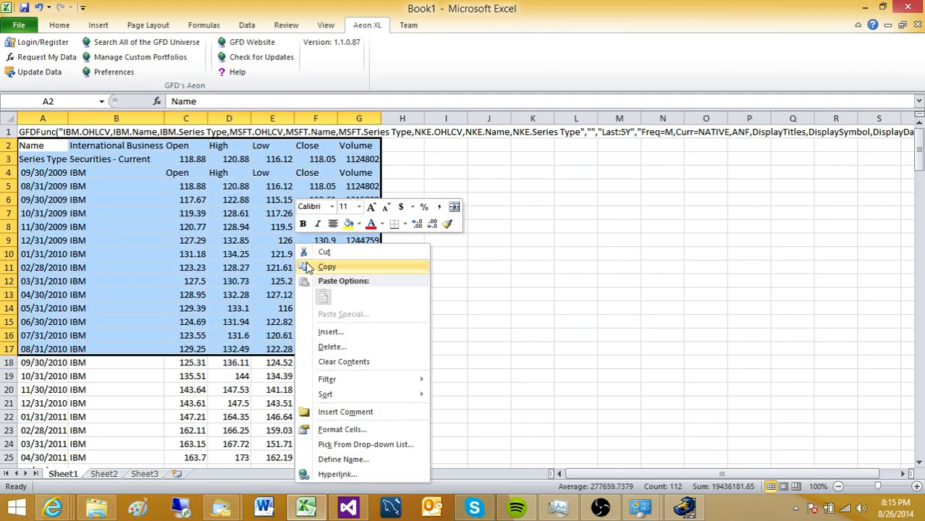
{"action": "left_click", "coordinate": [341, 362]}
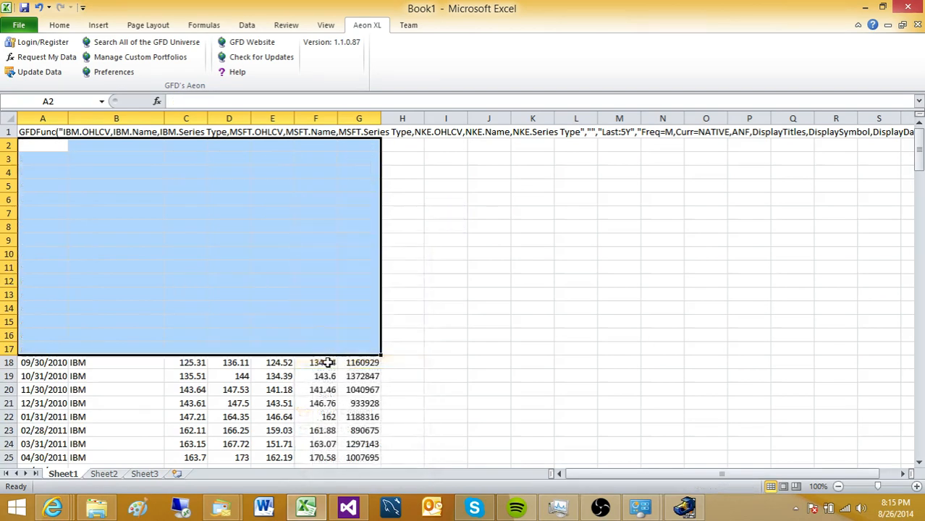
{"action": "left_click", "coordinate": [42, 74]}
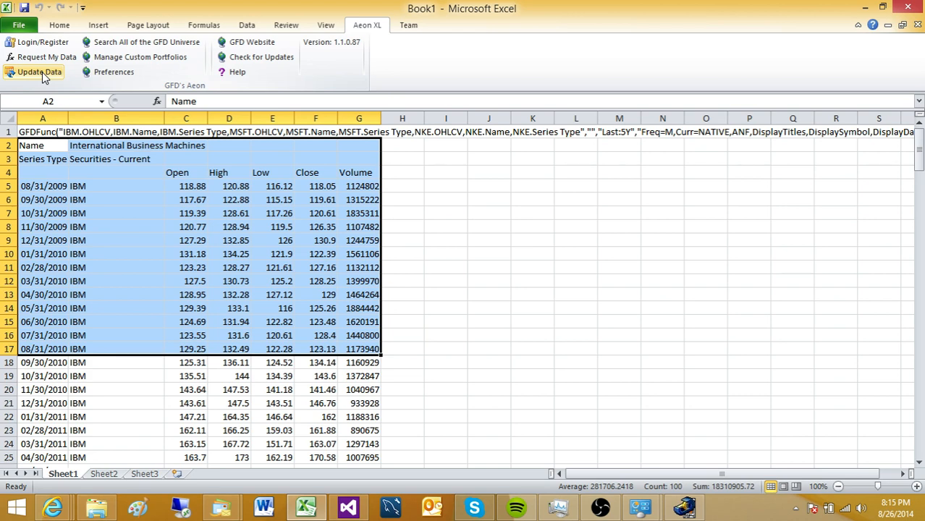
{"action": "left_click", "coordinate": [157, 388]}
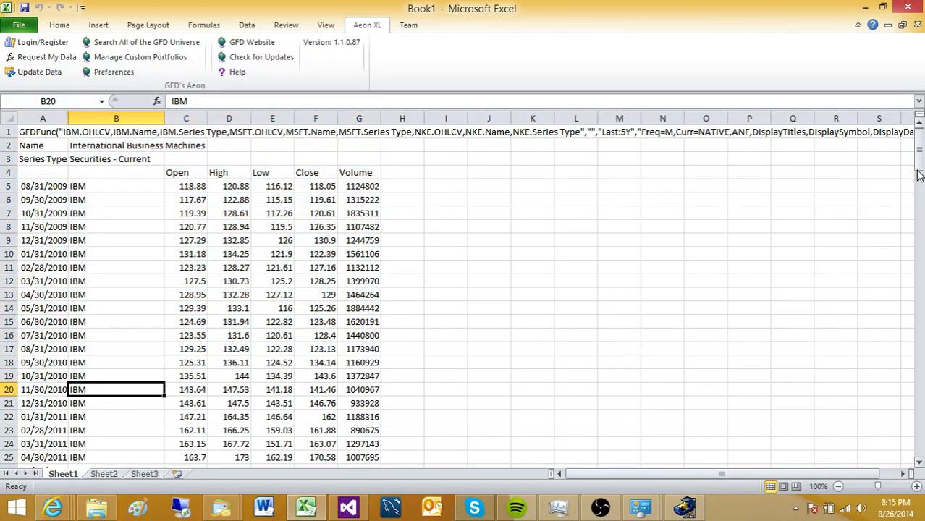
- Check the stray values 29.35, 24.43 and 27.73 in row 66 near the Microsoft header
{"action": "left_click_drag", "start_coordinate": [918, 178], "coordinate": [918, 257]}
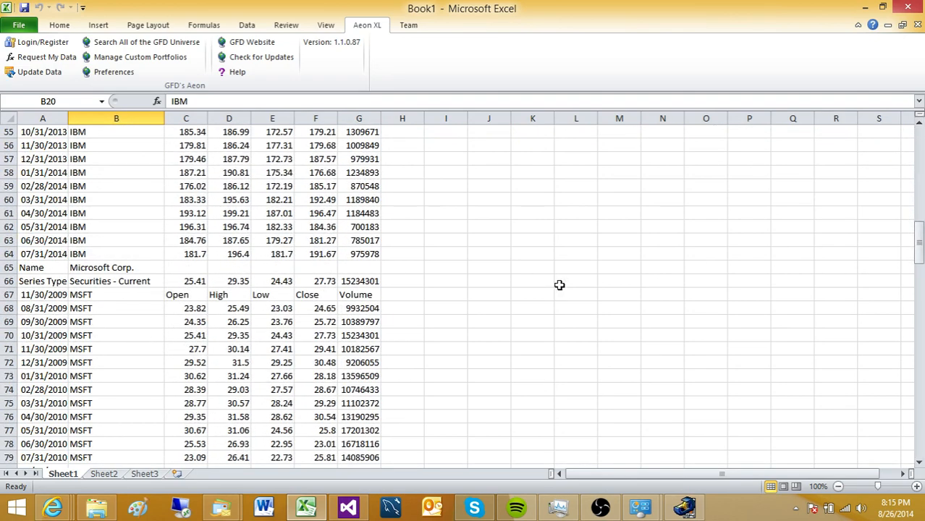
{"action": "left_click", "coordinate": [194, 282]}
{"action": "left_click", "coordinate": [234, 285]}
{"action": "left_click", "coordinate": [274, 284]}
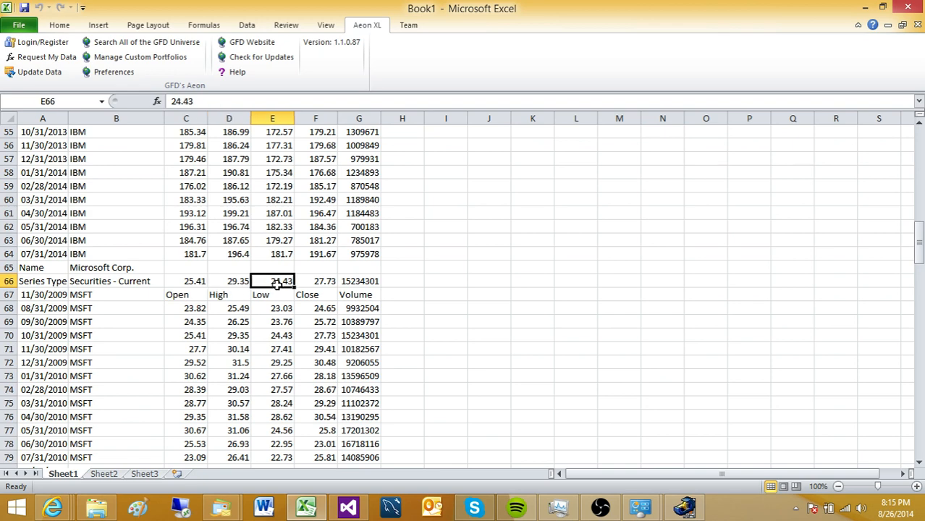
{"action": "left_click", "coordinate": [308, 285]}
- Clear A63:H72, update the GFD data, and return to the A1 formula
{"action": "left_click_drag", "start_coordinate": [32, 234], "coordinate": [399, 360]}
{"action": "right_click", "coordinate": [374, 340]}
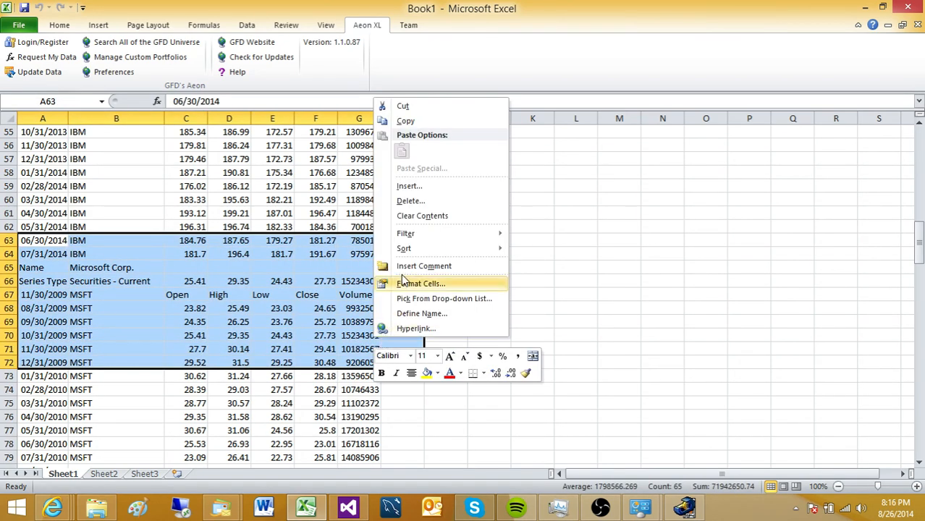
{"action": "left_click", "coordinate": [412, 217]}
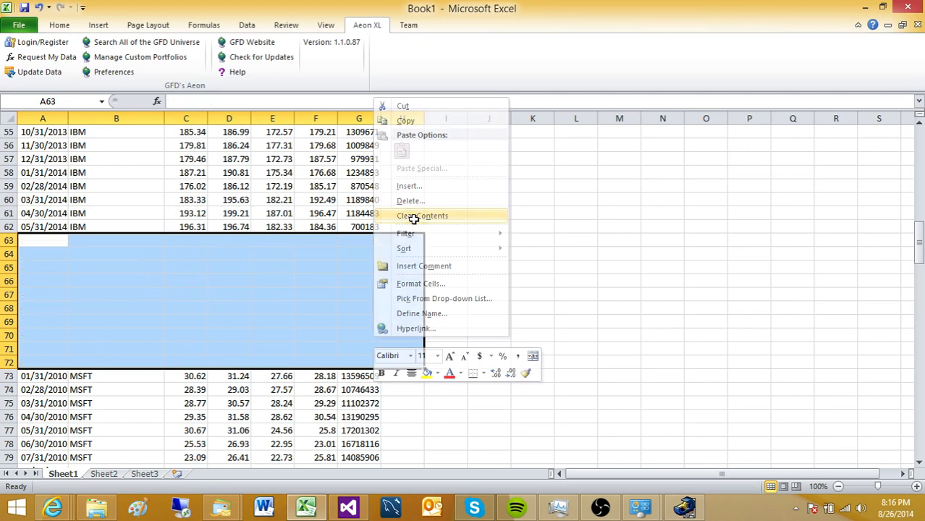
{"action": "left_click", "coordinate": [40, 75]}
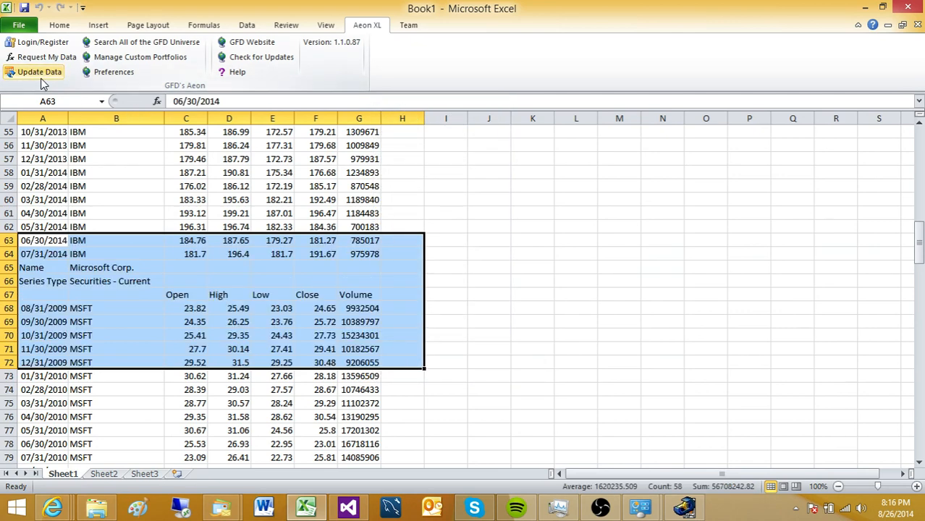
{"action": "left_click", "coordinate": [489, 254]}
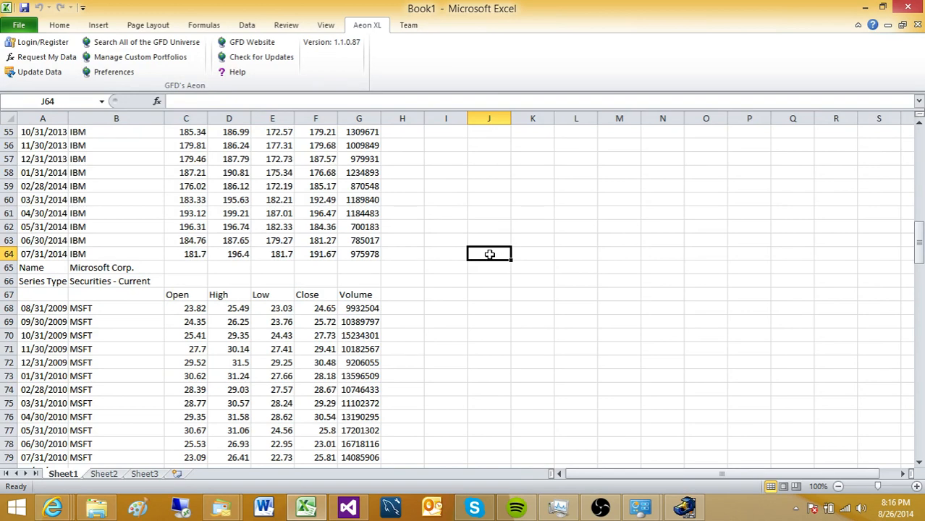
{"action": "left_click_drag", "start_coordinate": [919, 255], "coordinate": [921, 163]}
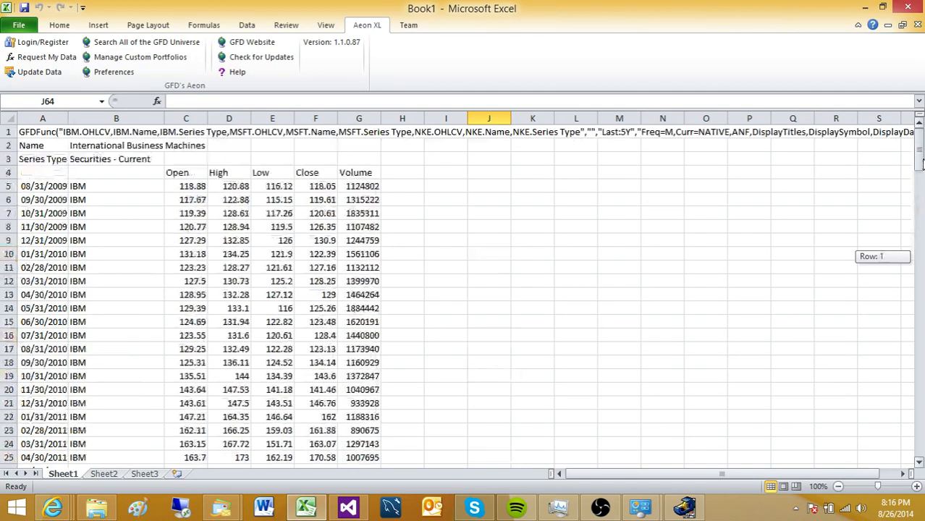
{"action": "left_click", "coordinate": [44, 135]}
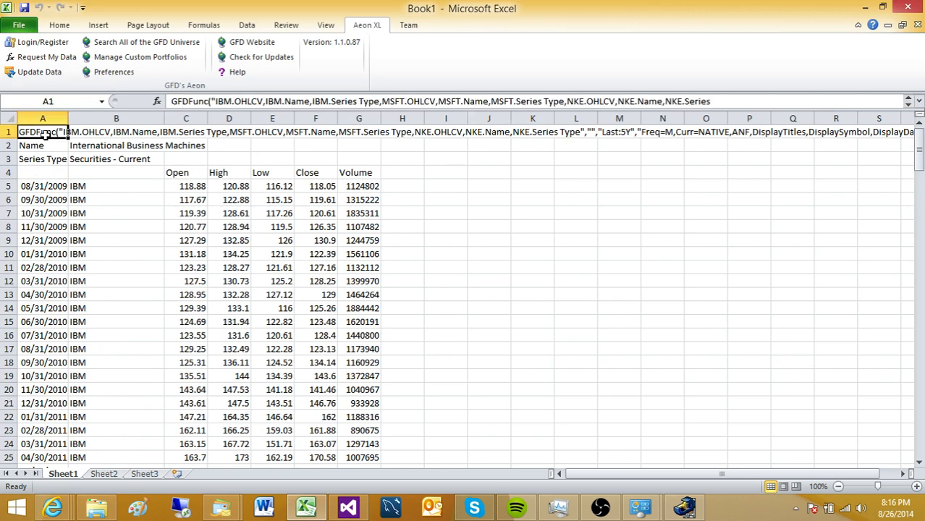
- Open the data request for A1 and remove IBM and all other requested series
{"action": "left_click", "coordinate": [25, 59]}
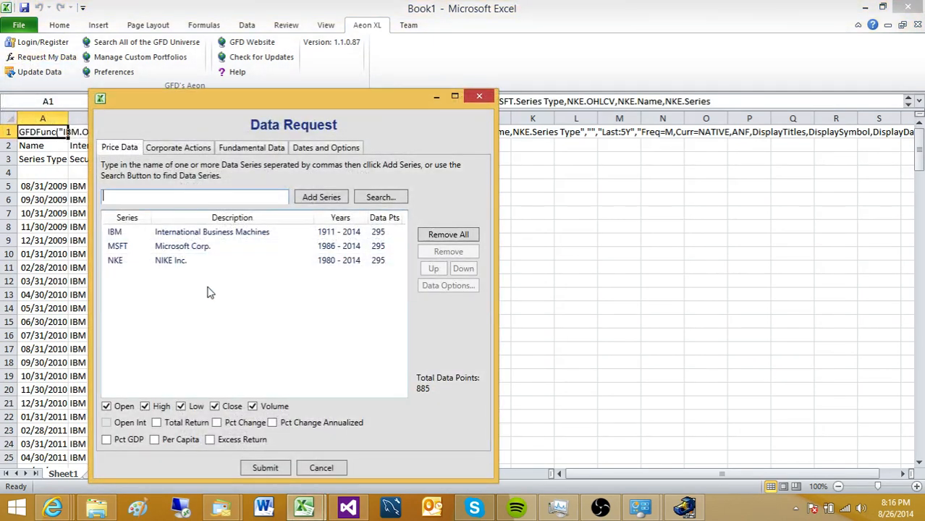
{"action": "left_click", "coordinate": [263, 232]}
{"action": "left_click", "coordinate": [437, 252]}
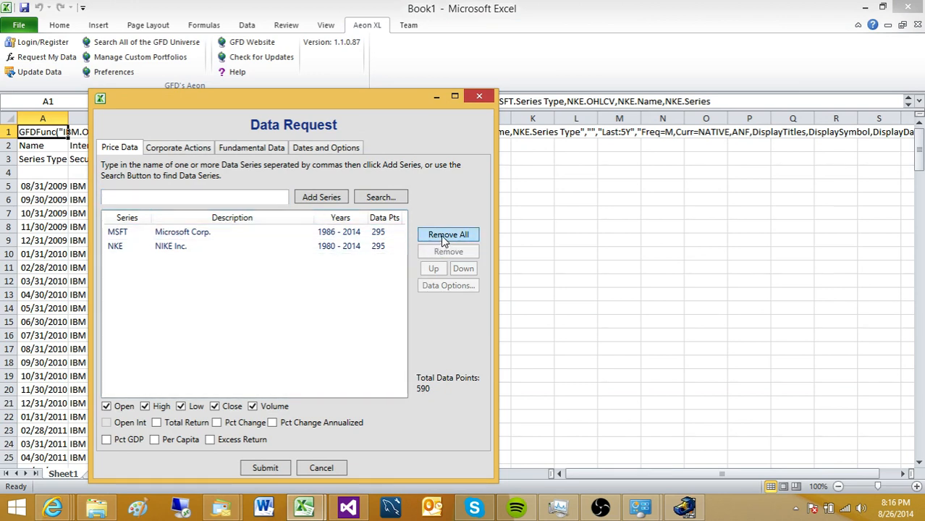
{"action": "left_click", "coordinate": [441, 235]}
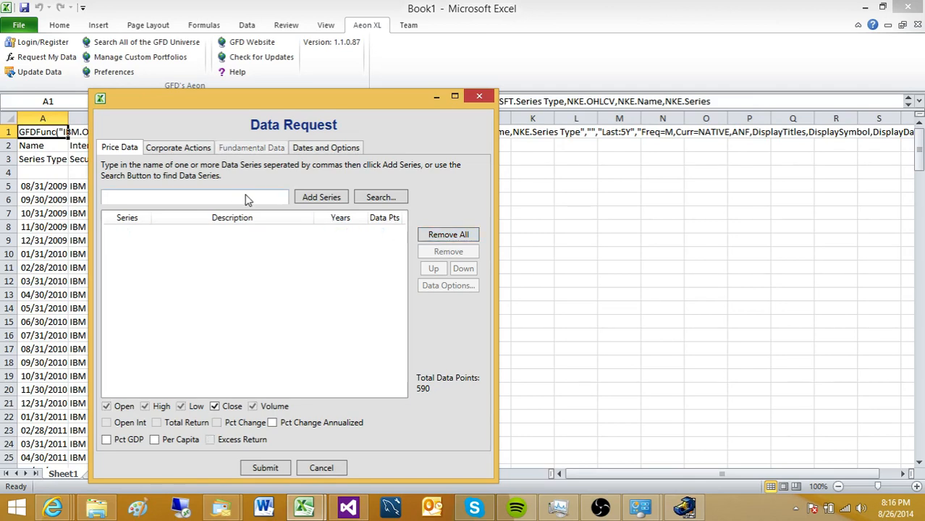
- Add the CPUSAM and CPCANM series to the request and submit it
{"action": "left_click", "coordinate": [225, 199]}
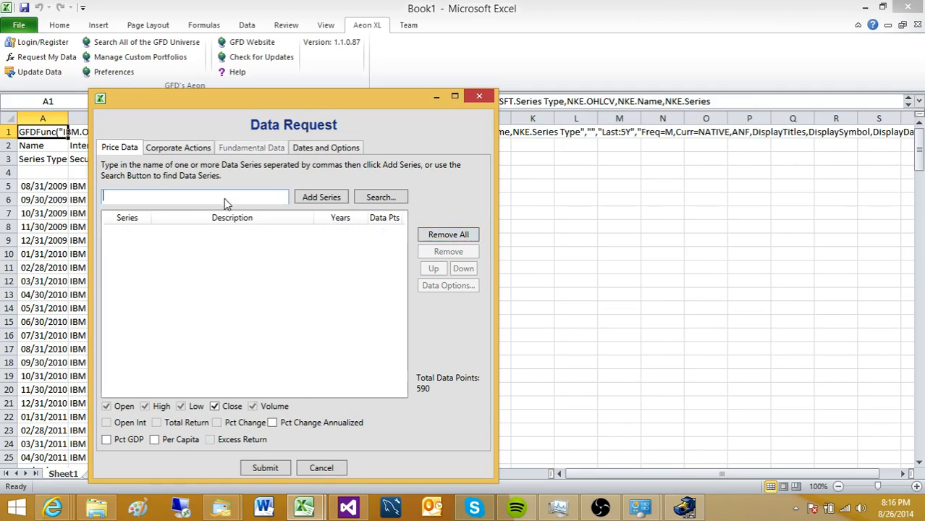
{"action": "type", "text": "CPUUSA"}
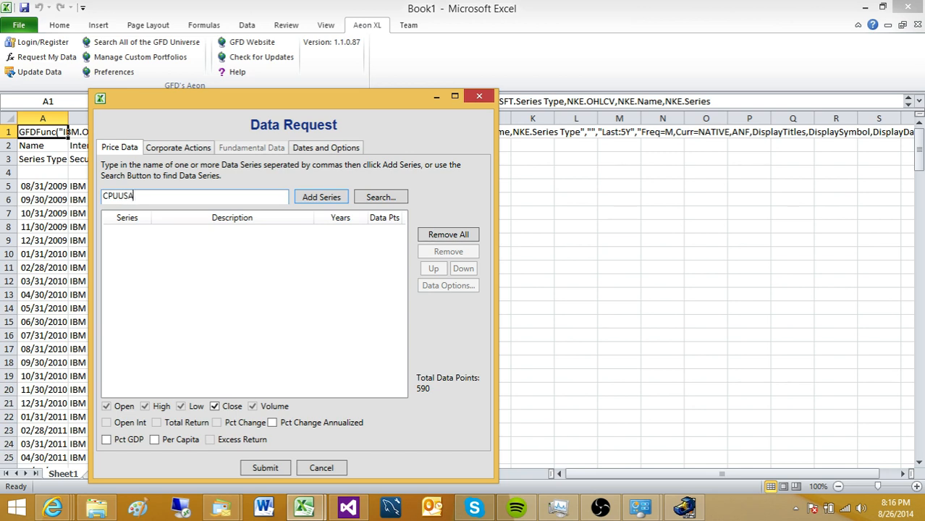
{"action": "key", "text": "BackSpace"}
{"action": "key", "text": "BackSpace"}
{"action": "type", "text": "M"}
{"action": "key", "text": "Return"}
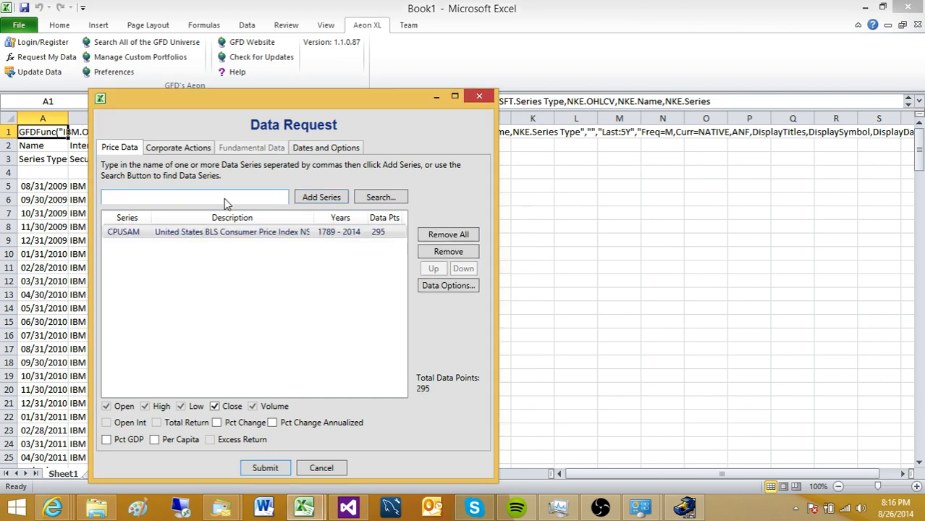
{"action": "type", "text": "CO"}
{"action": "type", "text": "CANM"}
{"action": "key", "text": "Return"}
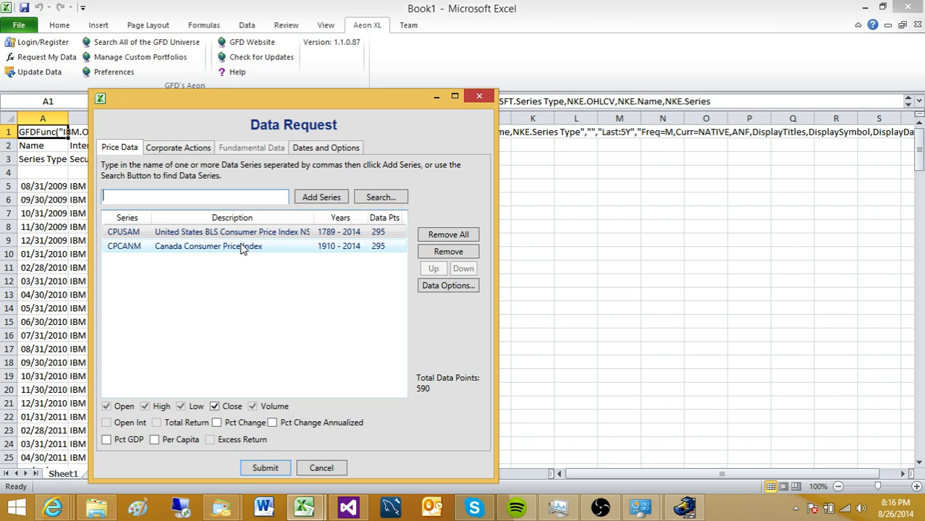
{"action": "left_click", "coordinate": [265, 468]}
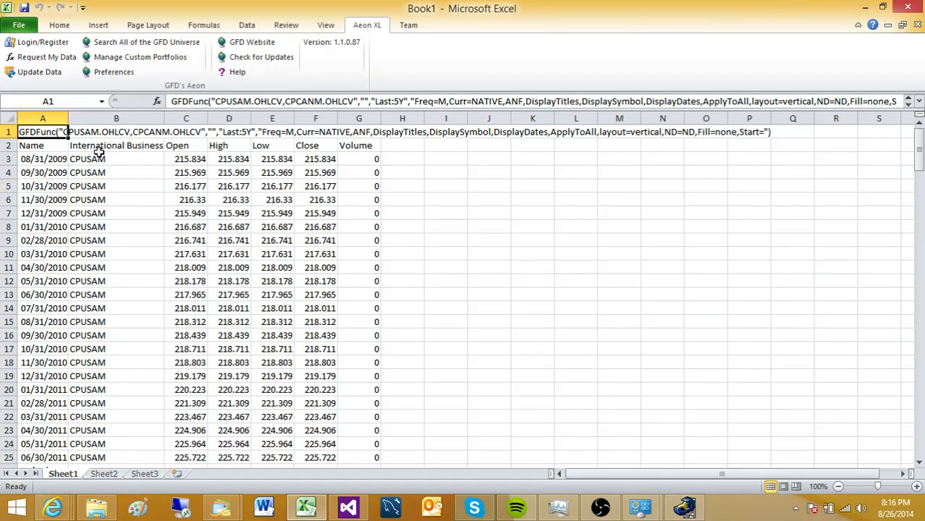
- Clear the stale A2:G18 block and refresh the GFD data
{"action": "left_click", "coordinate": [102, 146]}
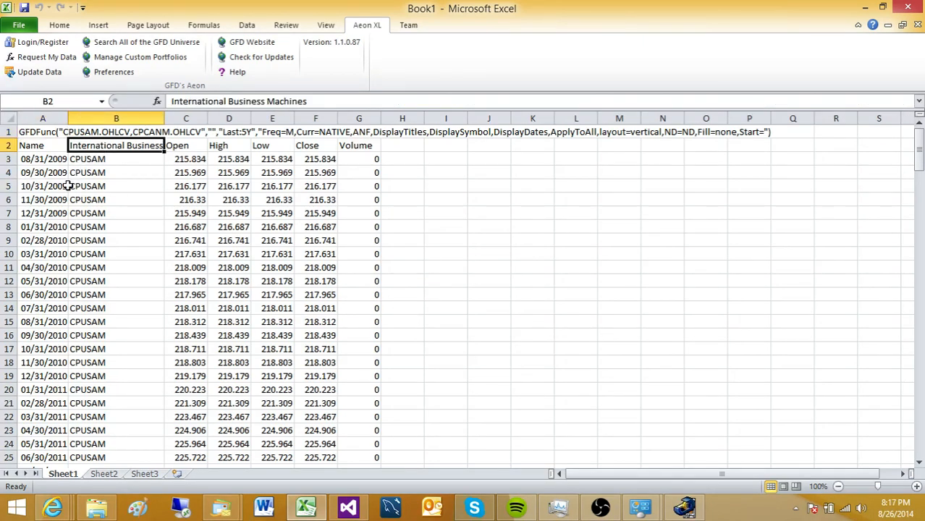
{"action": "left_click_drag", "start_coordinate": [58, 145], "coordinate": [365, 359]}
{"action": "right_click", "coordinate": [276, 294]}
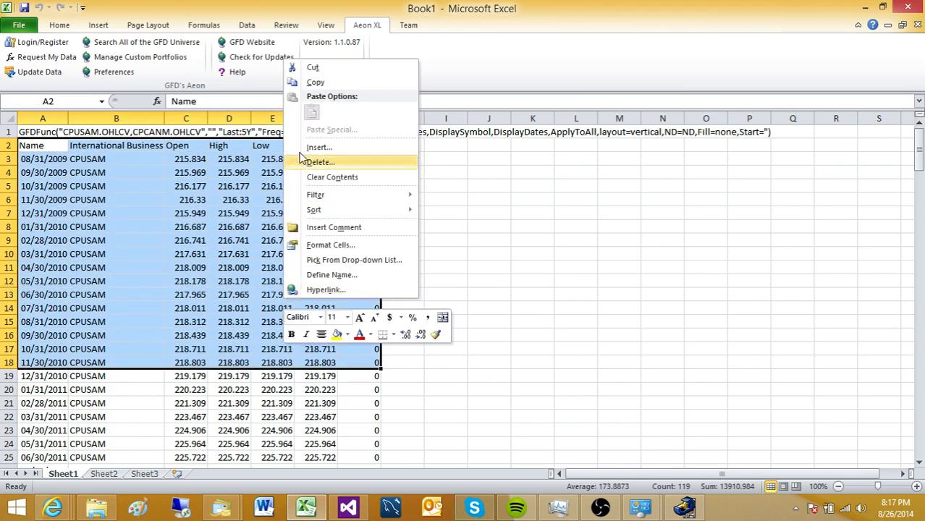
{"action": "left_click", "coordinate": [322, 177]}
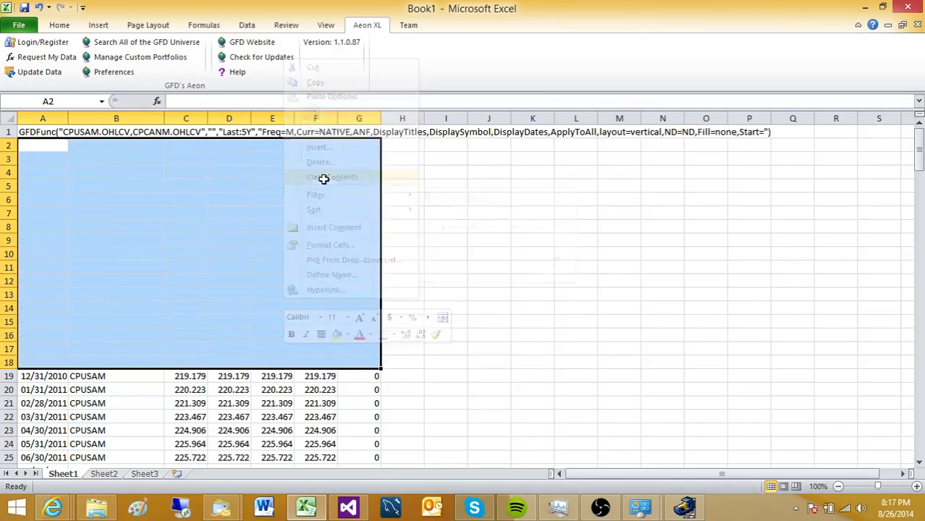
{"action": "left_click", "coordinate": [43, 76]}
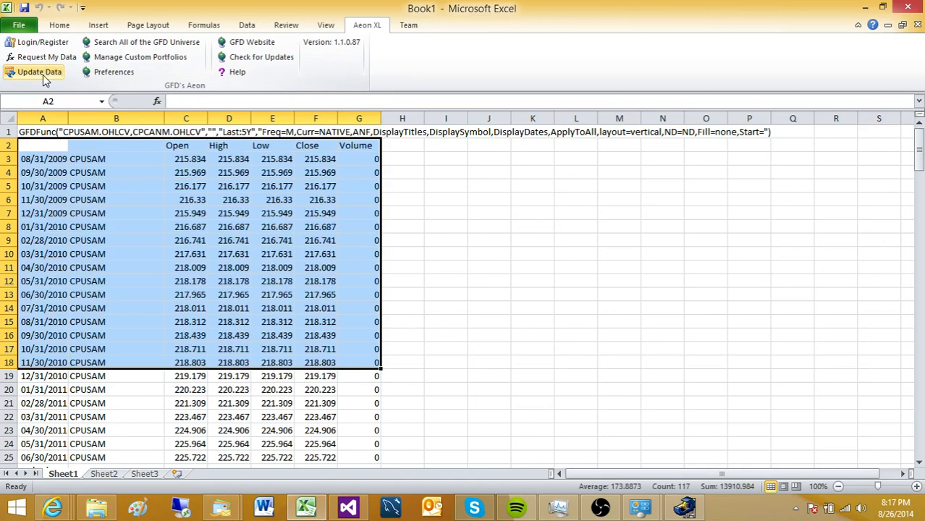
{"action": "left_click", "coordinate": [143, 403]}
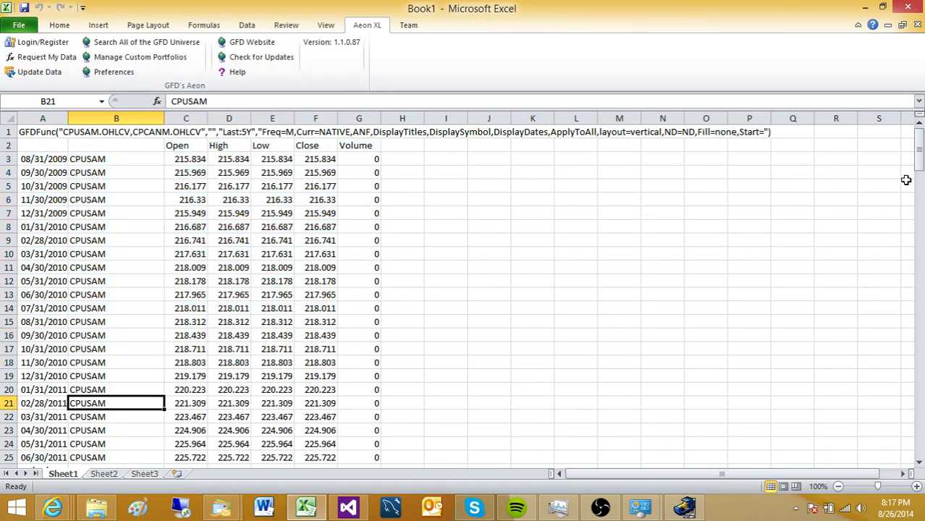
{"action": "mouse_move", "coordinate": [921, 161]}
{"action": "left_mouse_down"}
{"action": "mouse_move", "coordinate": [921, 417]}
{"action": "mouse_move", "coordinate": [921, 148]}
{"action": "left_mouse_up"}
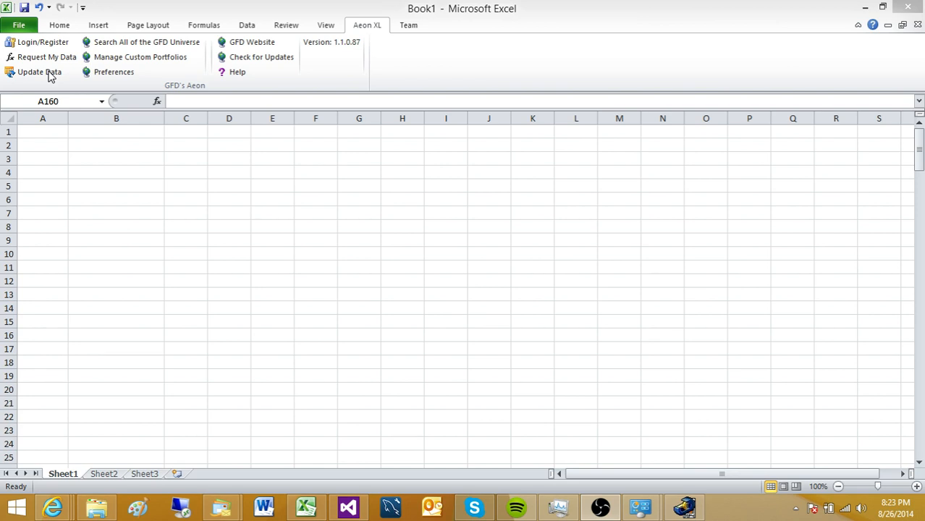
- From cell A1, start a new GFD data request and open its series search window
{"action": "left_click", "coordinate": [43, 130]}
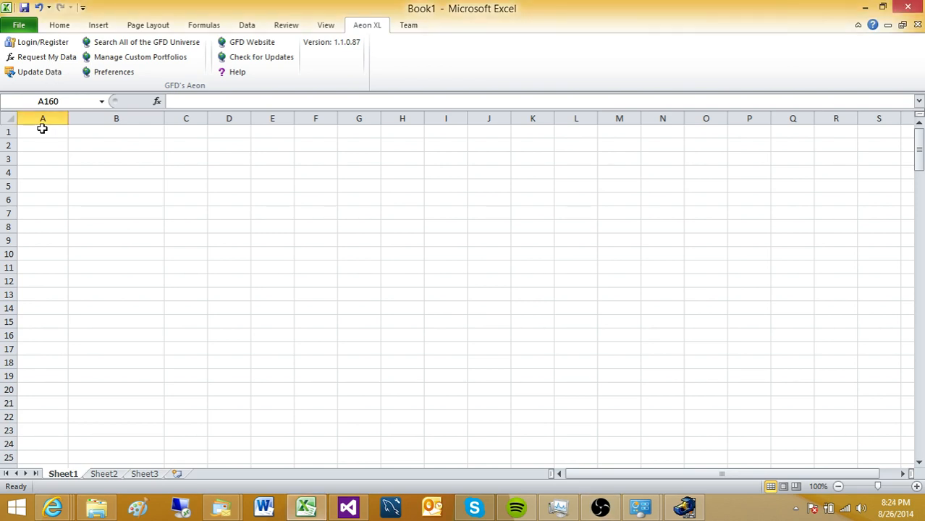
{"action": "left_click", "coordinate": [42, 129]}
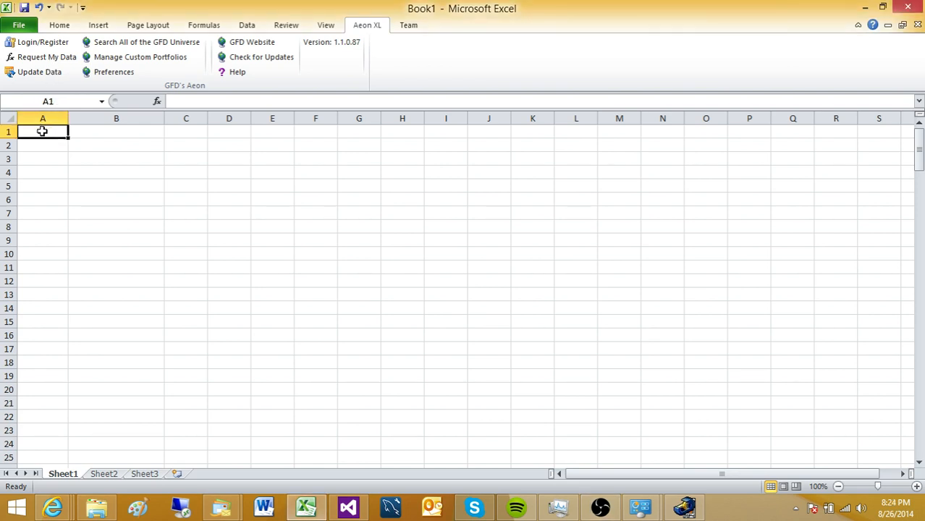
{"action": "left_click", "coordinate": [48, 58]}
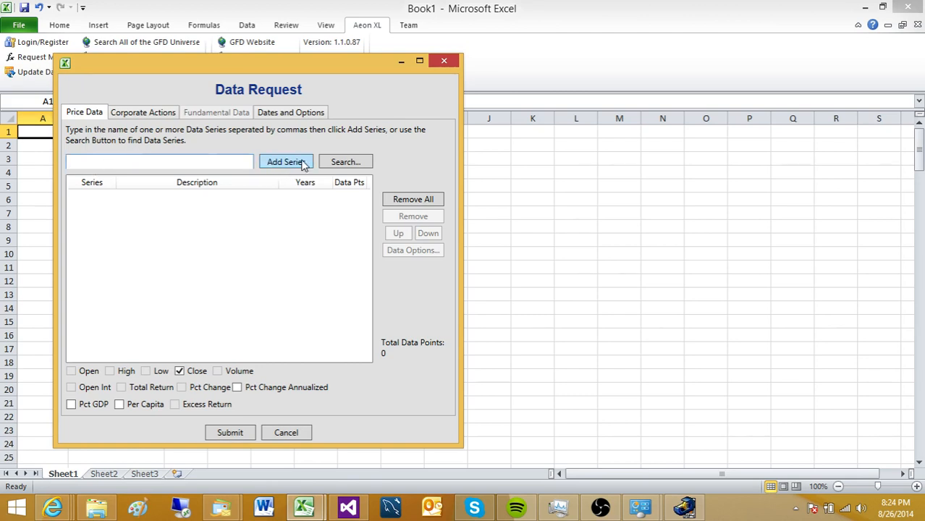
{"action": "left_click", "coordinate": [344, 162]}
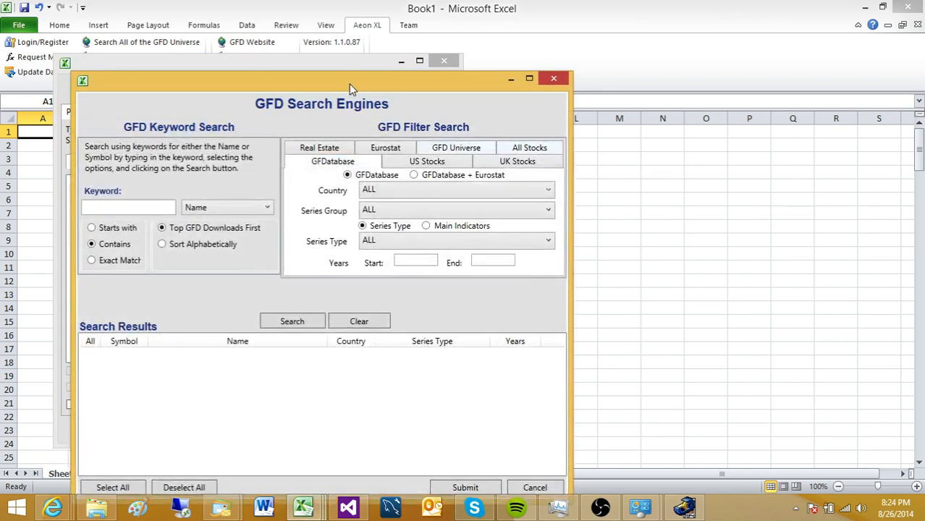
{"action": "left_click_drag", "start_coordinate": [349, 85], "coordinate": [395, 57]}
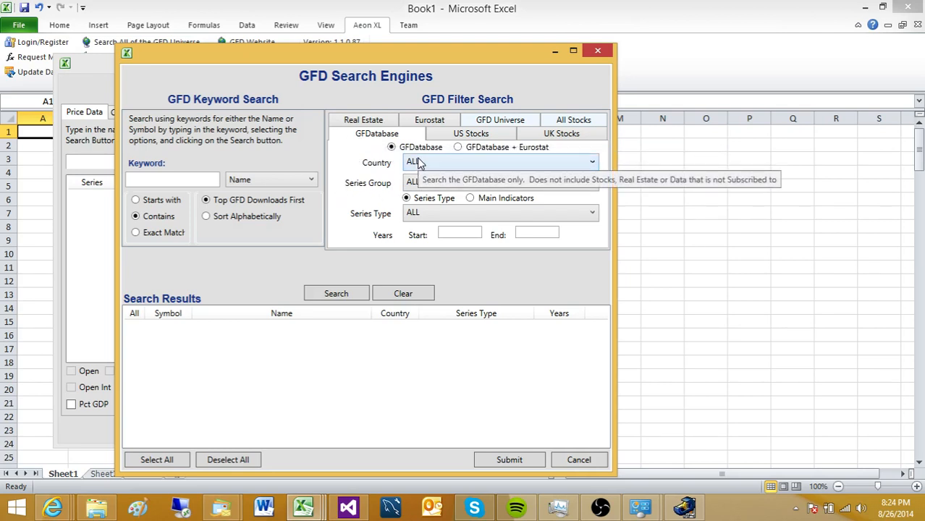
- Search GFD series filtered to UNITED STATES, Economic group, and Main Indicators
{"action": "left_click", "coordinate": [454, 163]}
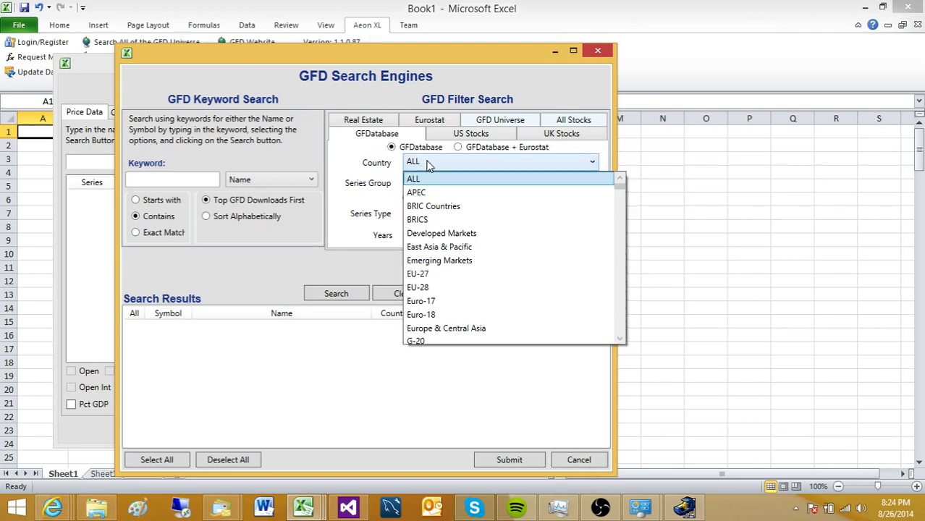
{"action": "scroll", "coordinate": [456, 269], "scroll_direction": "down", "scroll_amount": 5}
{"action": "scroll", "coordinate": [452, 270], "scroll_direction": "down", "scroll_amount": 3}
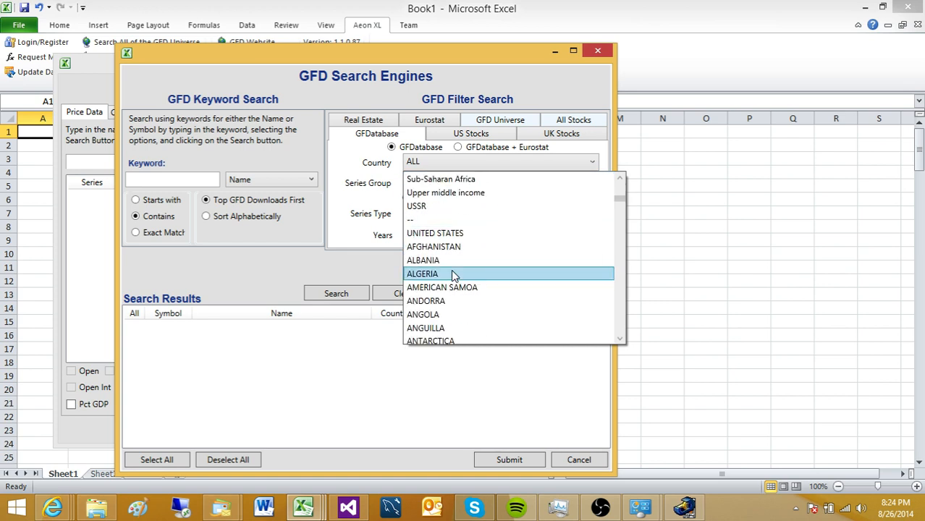
{"action": "left_click", "coordinate": [450, 232]}
{"action": "left_click", "coordinate": [449, 187]}
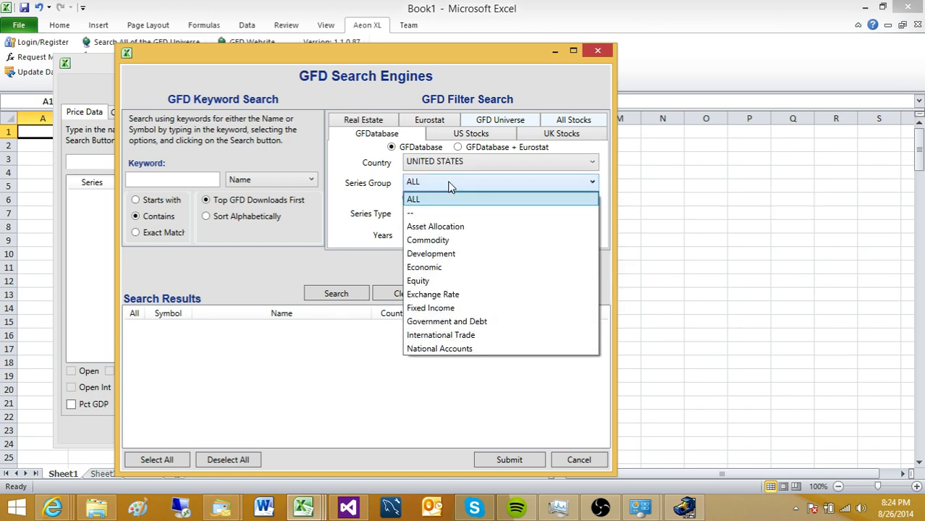
{"action": "left_click", "coordinate": [444, 268]}
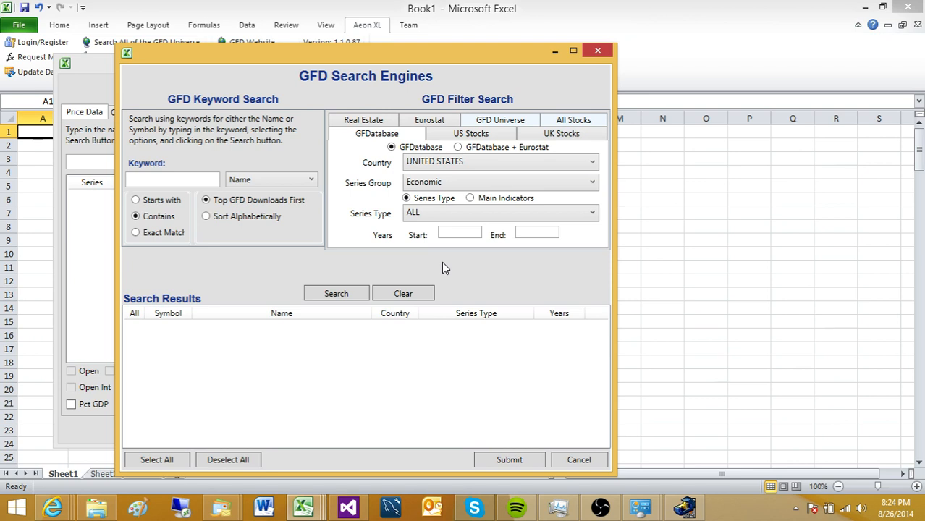
{"action": "left_click", "coordinate": [471, 198]}
{"action": "left_click", "coordinate": [337, 297]}
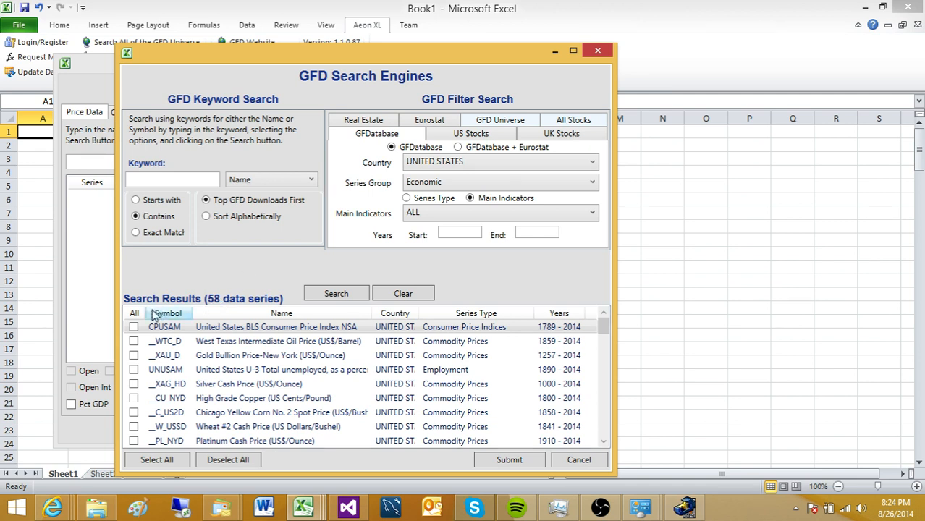
- Add CPUSAM, UNUSAM and WPUSAM to the request and submit it to the sheet
{"action": "left_click", "coordinate": [134, 328]}
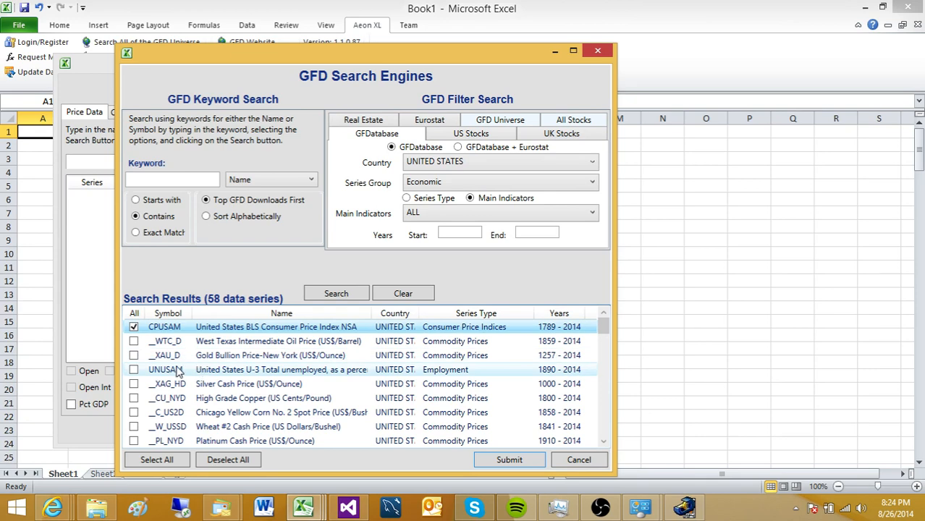
{"action": "left_click", "coordinate": [134, 370]}
{"action": "scroll", "coordinate": [250, 384], "scroll_direction": "down", "scroll_amount": 3}
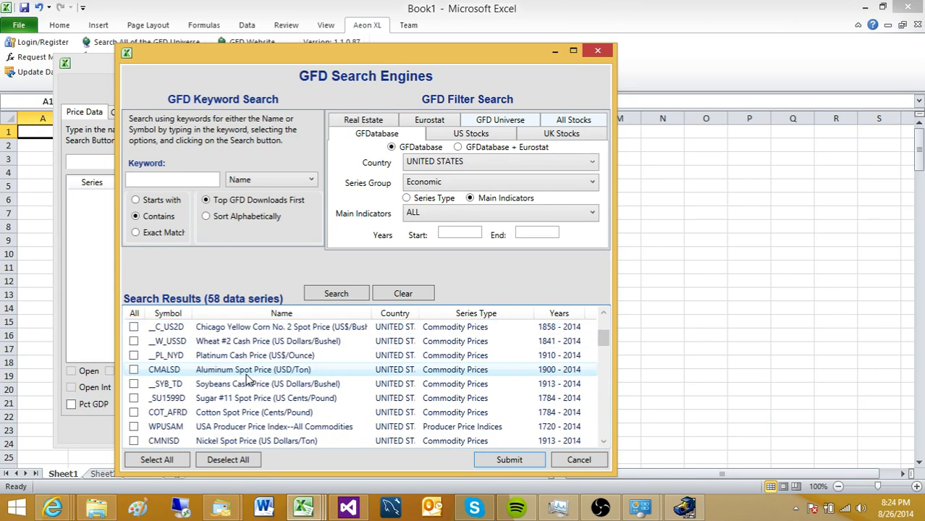
{"action": "left_click", "coordinate": [134, 384]}
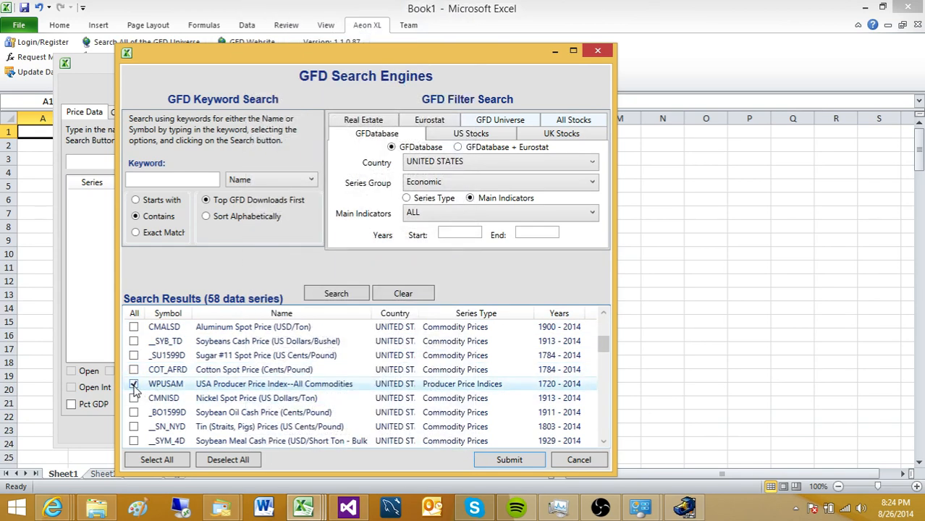
{"action": "left_click", "coordinate": [510, 460]}
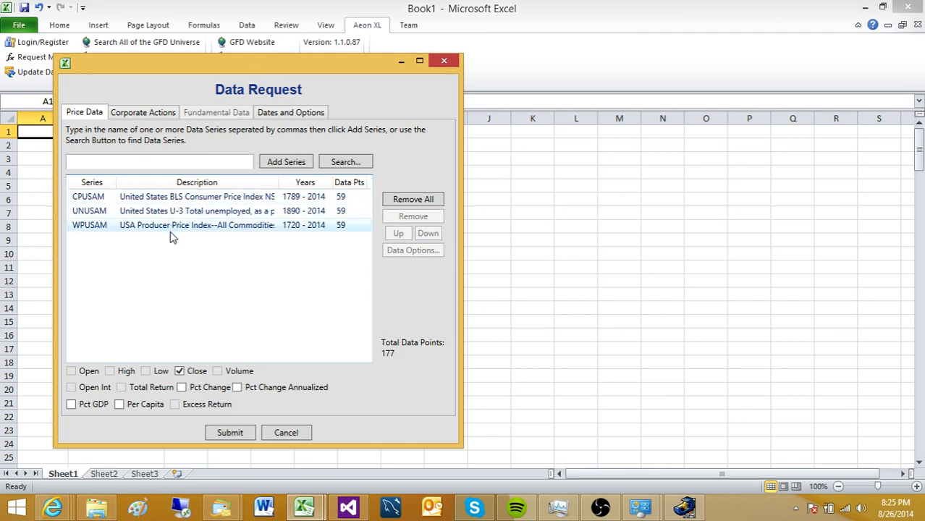
{"action": "left_click", "coordinate": [231, 433]}
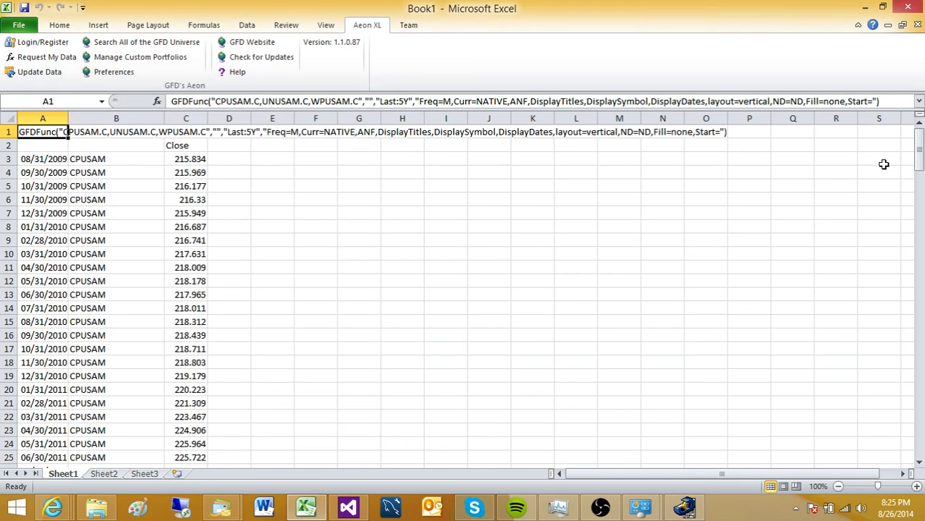
- Reopen the data request and its GFD series search
{"action": "mouse_move", "coordinate": [918, 154]}
{"action": "left_mouse_down"}
{"action": "mouse_move", "coordinate": [920, 452]}
{"action": "mouse_move", "coordinate": [921, 152]}
{"action": "left_mouse_up"}
{"action": "left_click", "coordinate": [37, 61]}
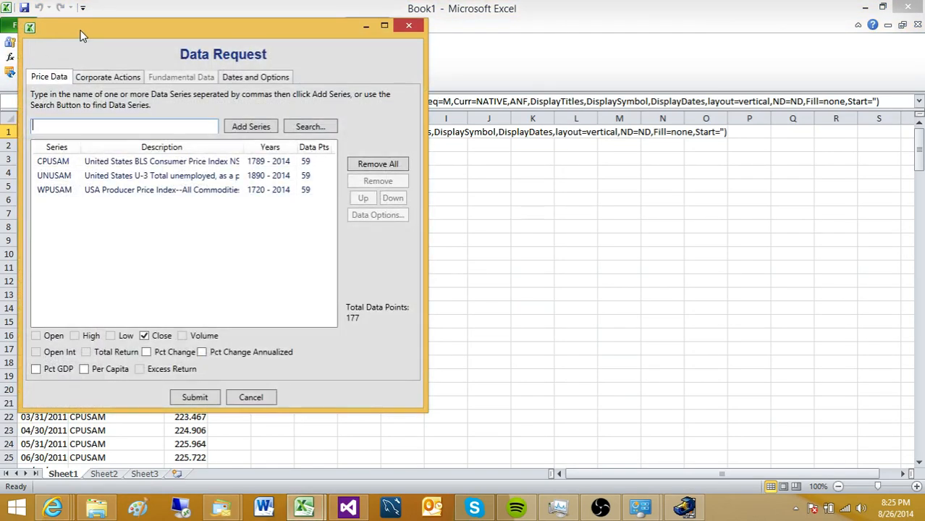
{"action": "left_click_drag", "start_coordinate": [82, 34], "coordinate": [144, 60]}
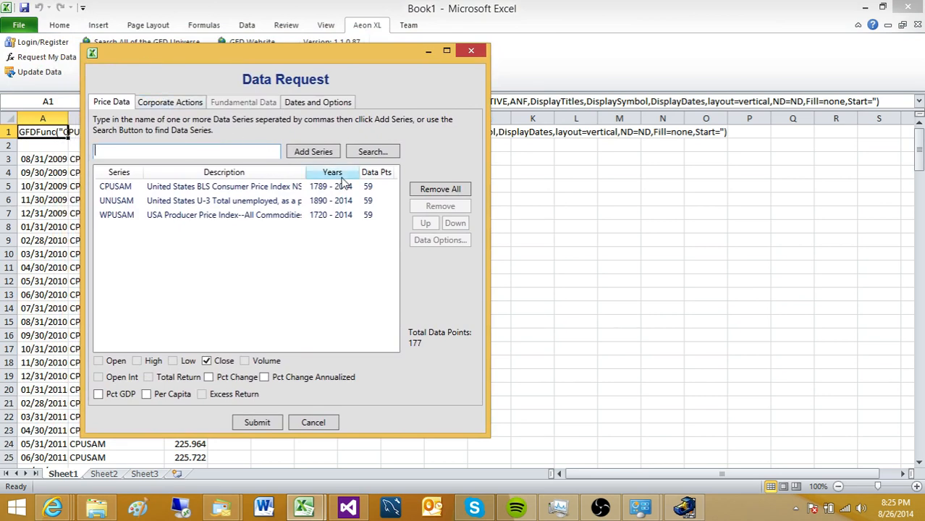
{"action": "left_click", "coordinate": [376, 153]}
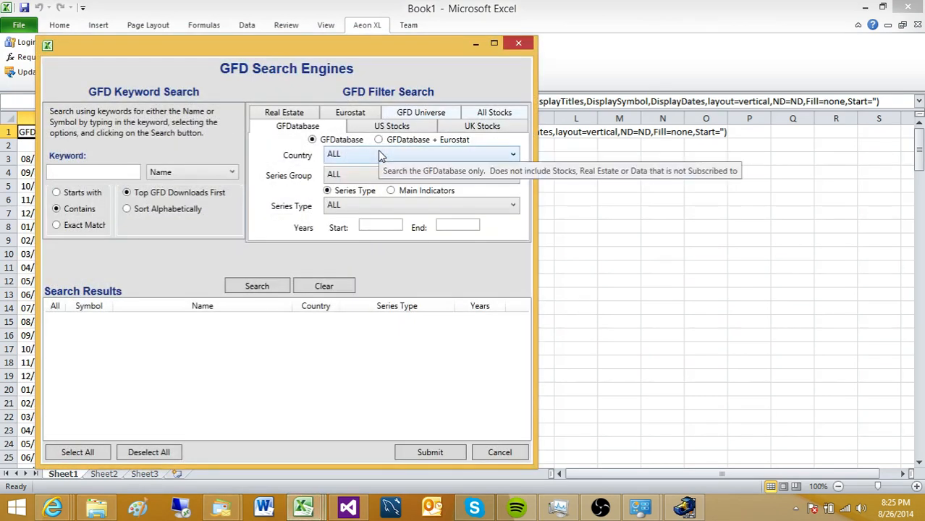
- Search Economic series for AFGHANISTAN and add WPCSAM and CPAFGM to the request
{"action": "left_click", "coordinate": [369, 152]}
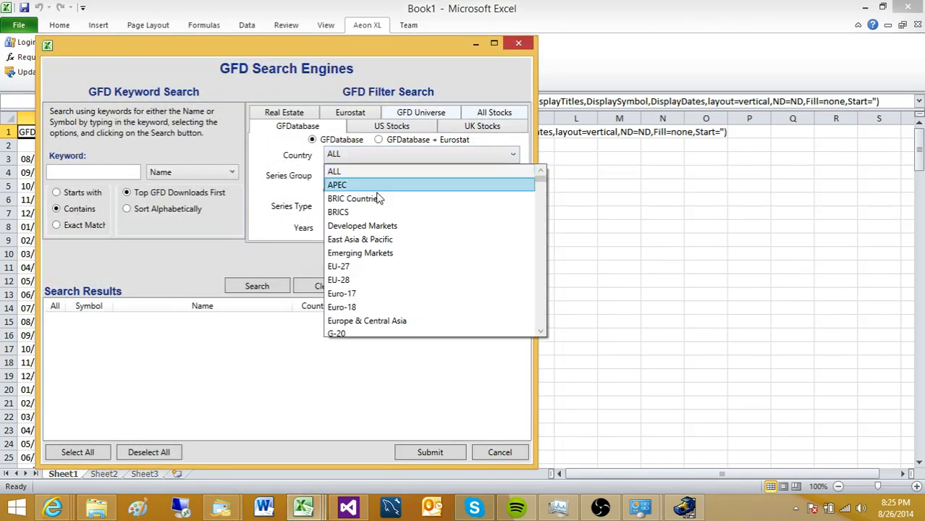
{"action": "scroll", "coordinate": [404, 243], "scroll_direction": "down", "scroll_amount": 2}
{"action": "scroll", "coordinate": [404, 243], "scroll_direction": "down", "scroll_amount": 6}
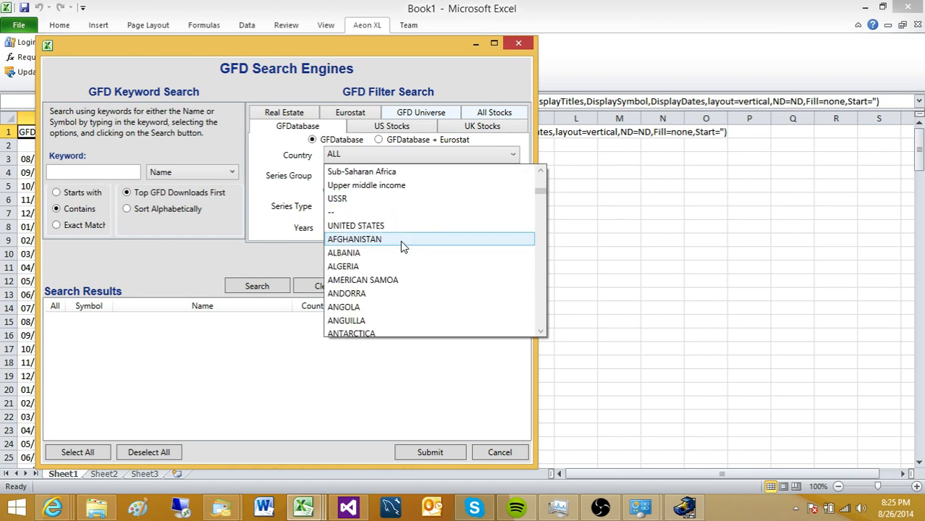
{"action": "left_click", "coordinate": [378, 238]}
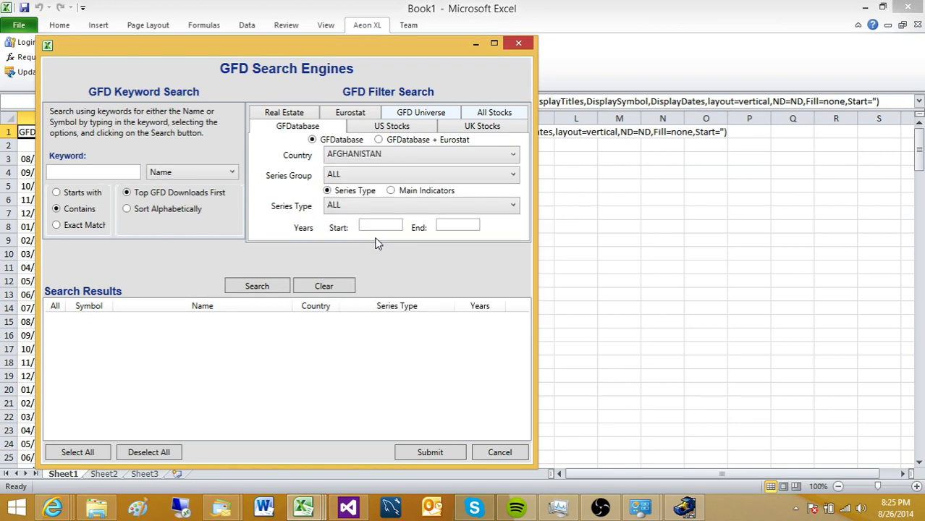
{"action": "left_click", "coordinate": [347, 175]}
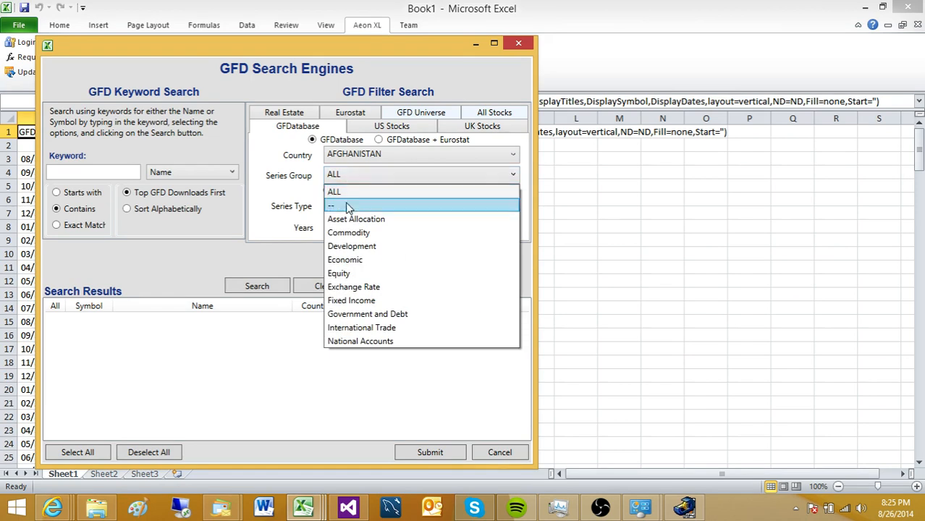
{"action": "left_click", "coordinate": [344, 259]}
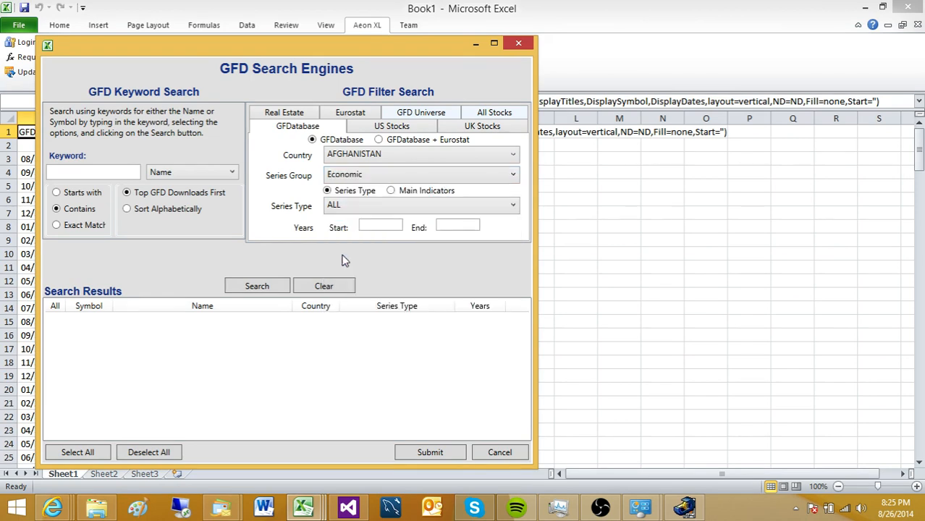
{"action": "left_click", "coordinate": [258, 287]}
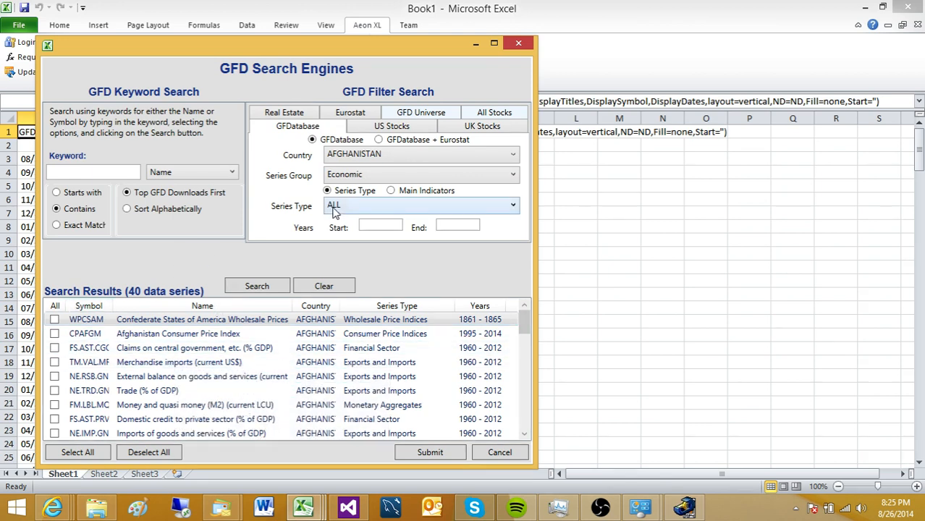
{"action": "left_click", "coordinate": [54, 319]}
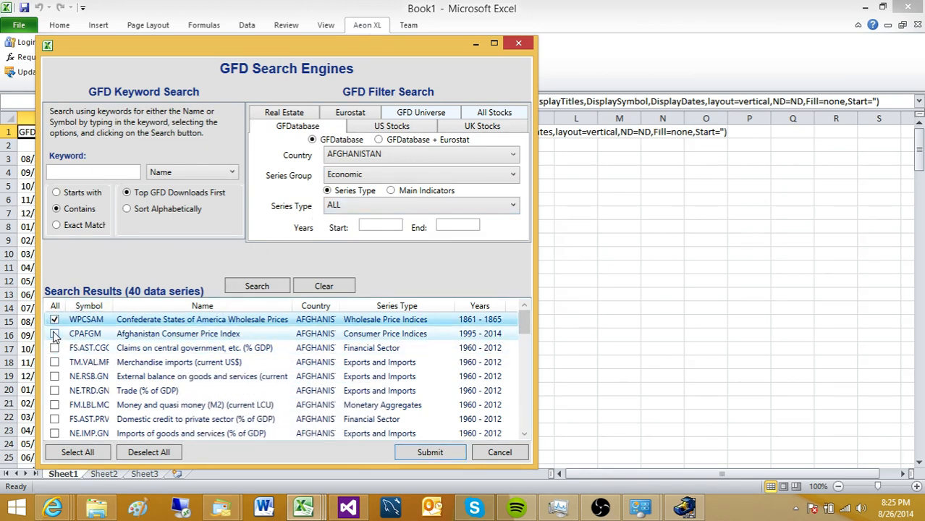
{"action": "left_click", "coordinate": [54, 334]}
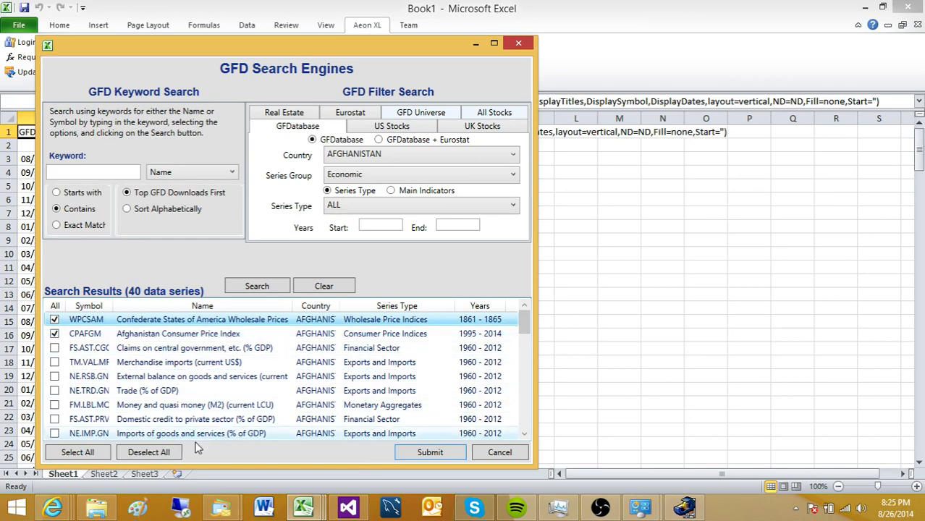
{"action": "left_click", "coordinate": [416, 456]}
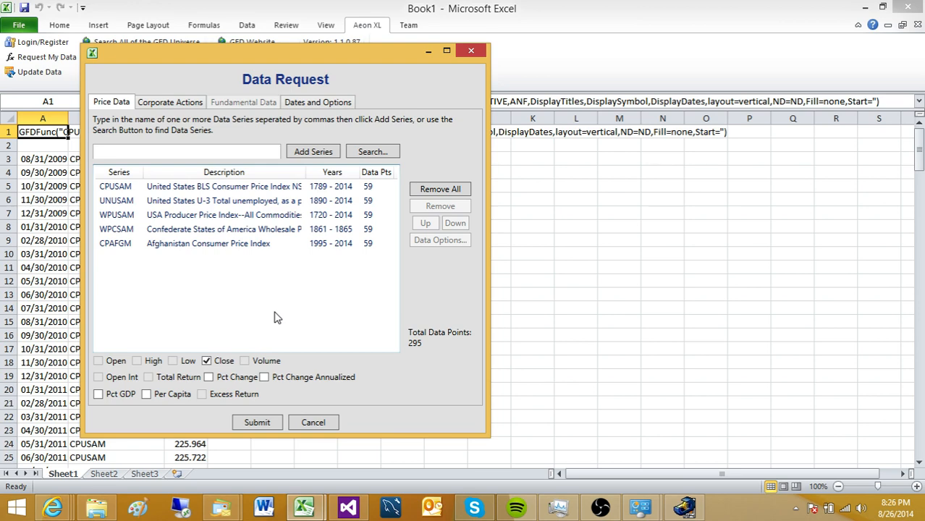
- Change the data layout to Pivot Table with dates on the side and resubmit
{"action": "left_click", "coordinate": [330, 105]}
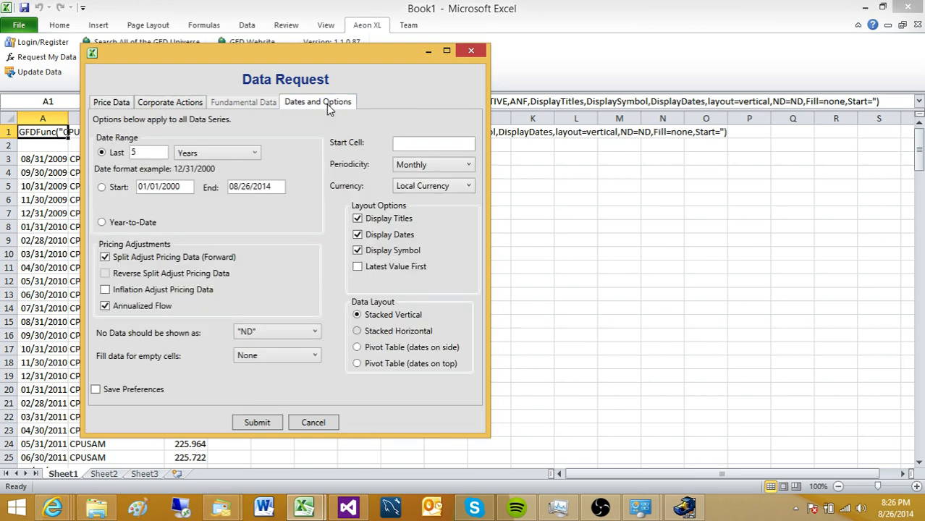
{"action": "left_click", "coordinate": [357, 349]}
{"action": "left_click", "coordinate": [257, 423]}
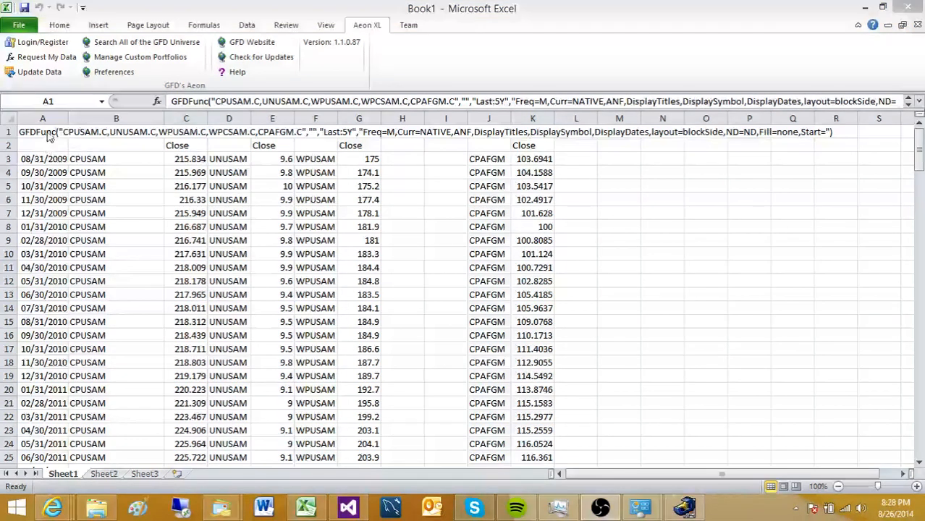
- Reopen the data request and change the date range to the last 20 years
{"action": "left_click", "coordinate": [49, 137]}
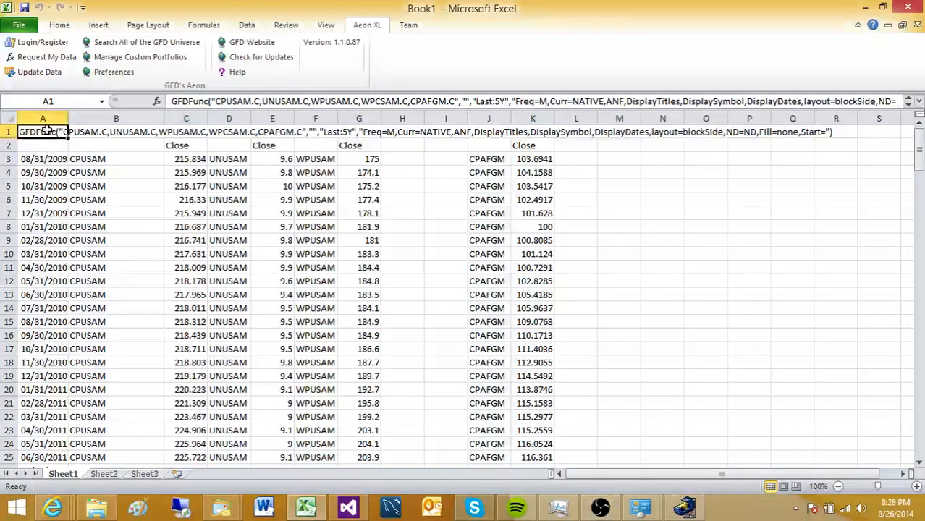
{"action": "left_click", "coordinate": [51, 58]}
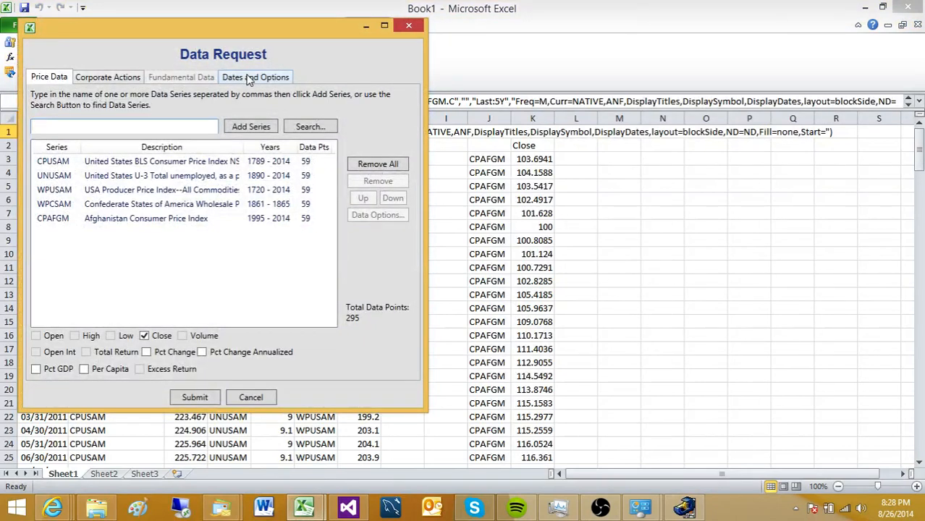
{"action": "left_click", "coordinate": [247, 78]}
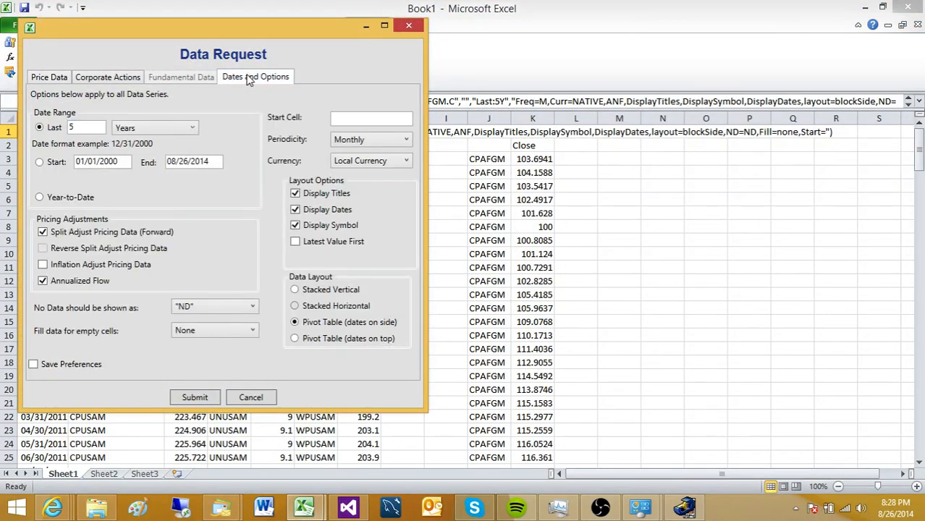
{"action": "left_click", "coordinate": [145, 130]}
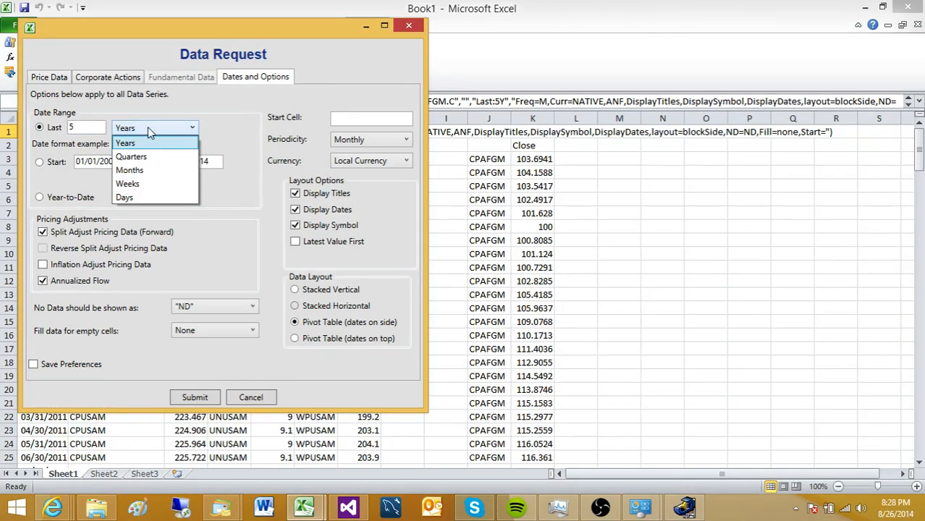
{"action": "left_click", "coordinate": [86, 127]}
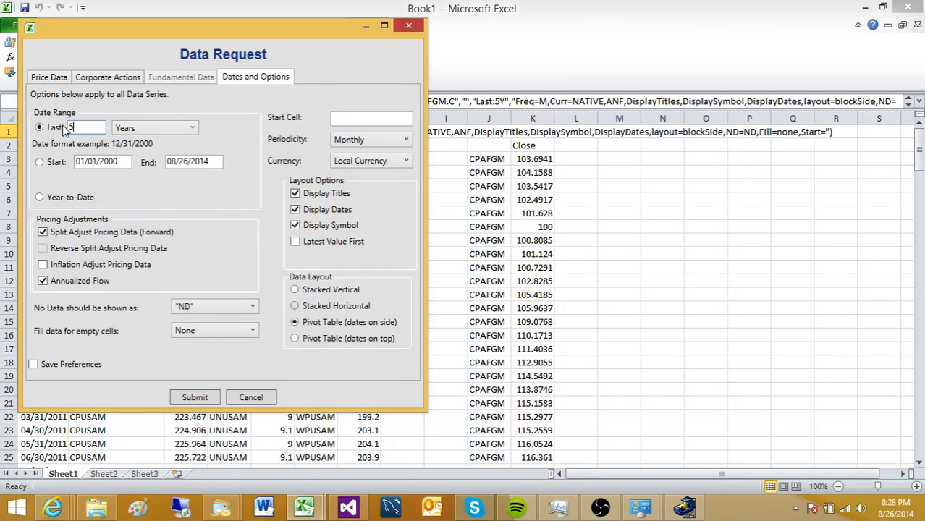
{"action": "left_click_drag", "start_coordinate": [63, 126], "coordinate": [59, 126]}
{"action": "type", "text": "20"}
- Keep ND for missing data and empty cells unfilled, then submit the 20-year request
{"action": "left_click", "coordinate": [221, 314]}
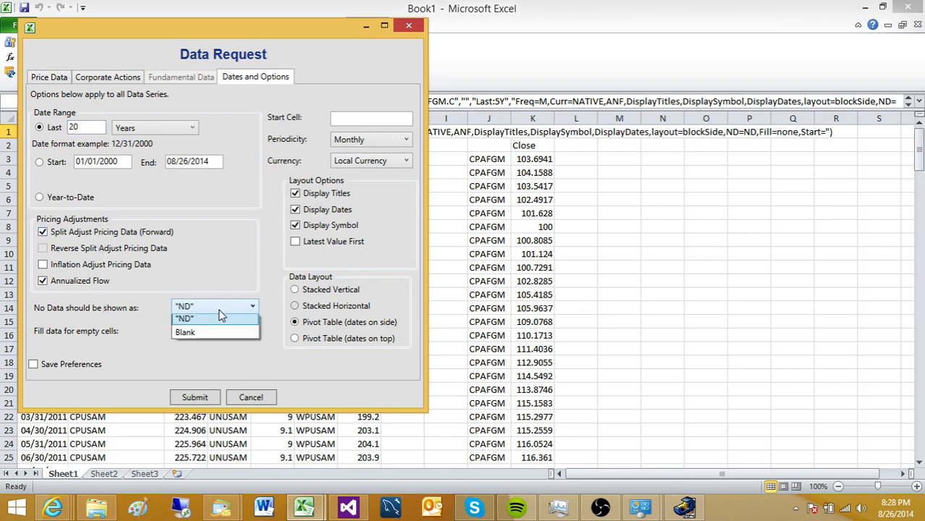
{"action": "left_click", "coordinate": [220, 319]}
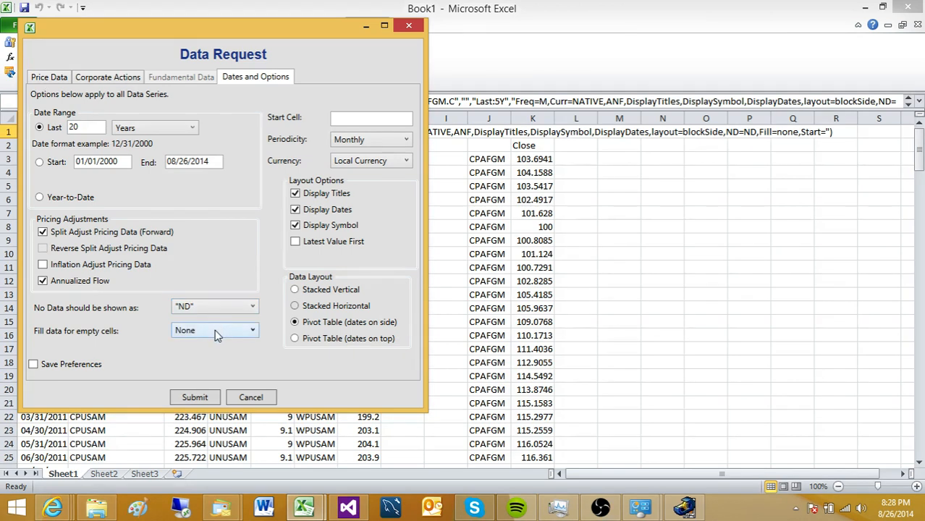
{"action": "left_click", "coordinate": [218, 334]}
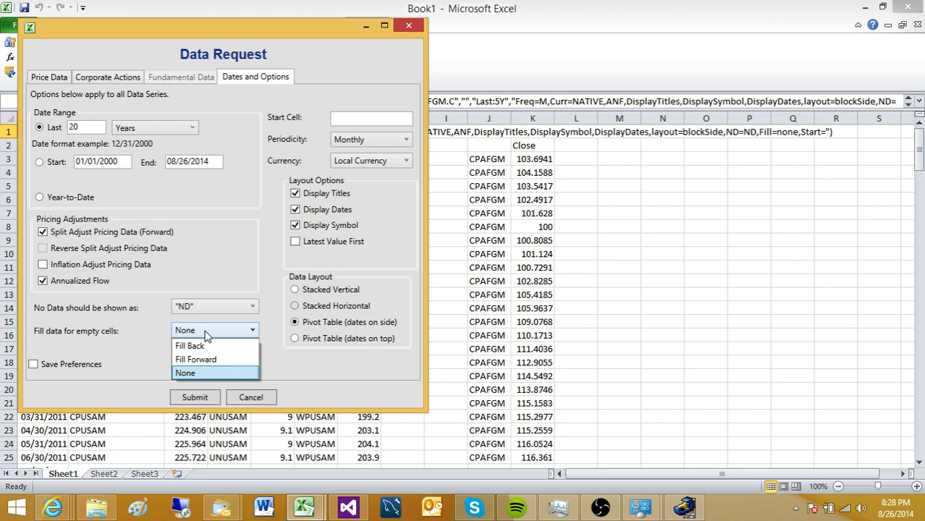
{"action": "left_click", "coordinate": [152, 330]}
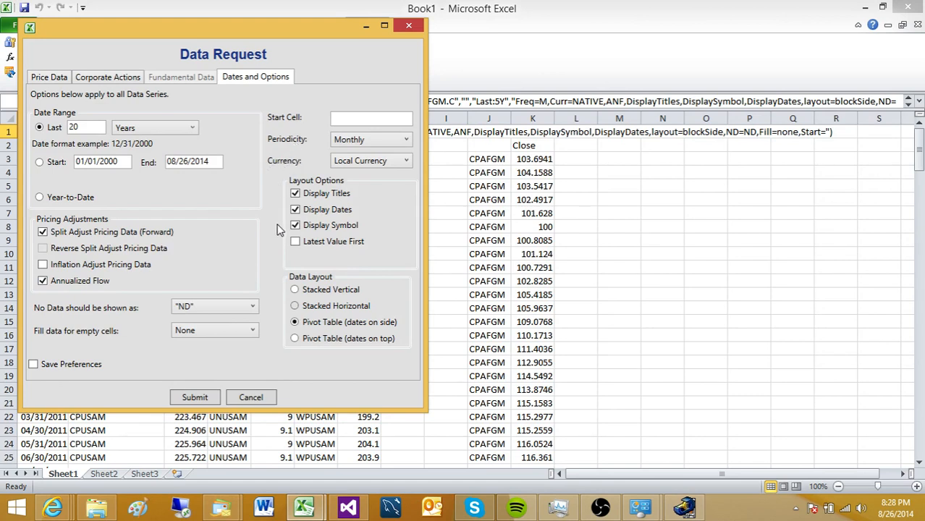
{"action": "left_click", "coordinate": [194, 397]}
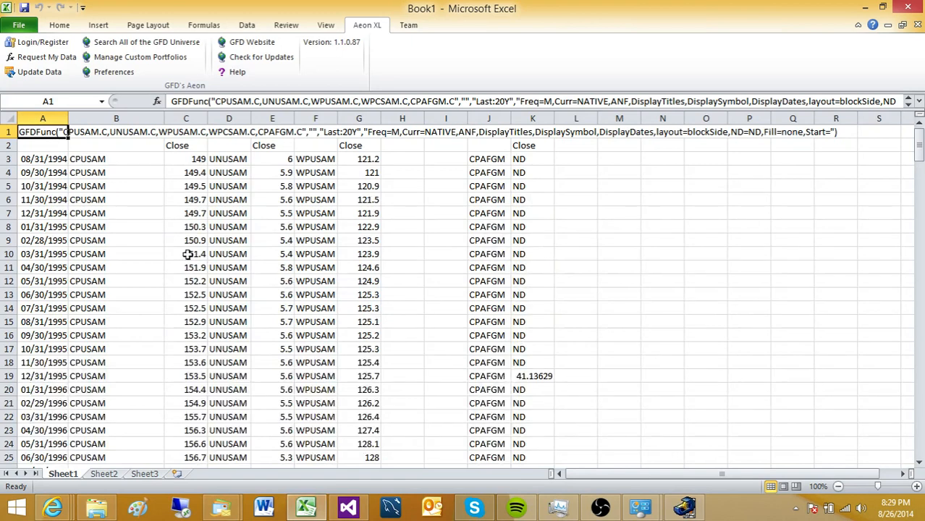
- Check the first date 08/31/1994 and first CPAFGM close, then reopen the request from A1
{"action": "left_click", "coordinate": [49, 159]}
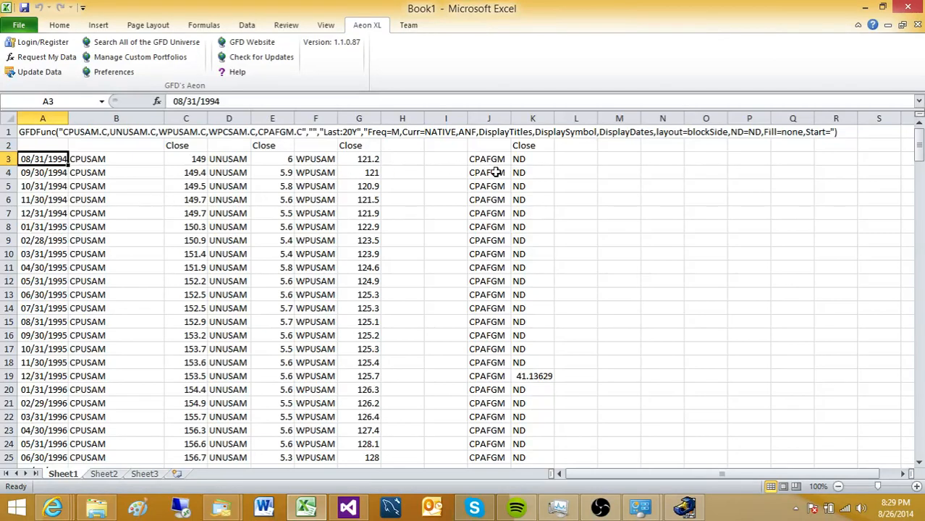
{"action": "left_click", "coordinate": [544, 162]}
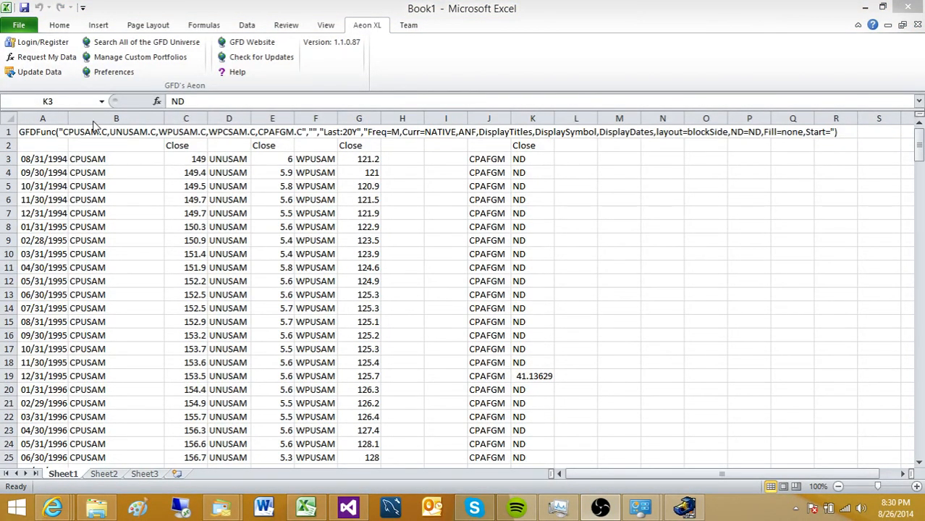
{"action": "left_click", "coordinate": [63, 135]}
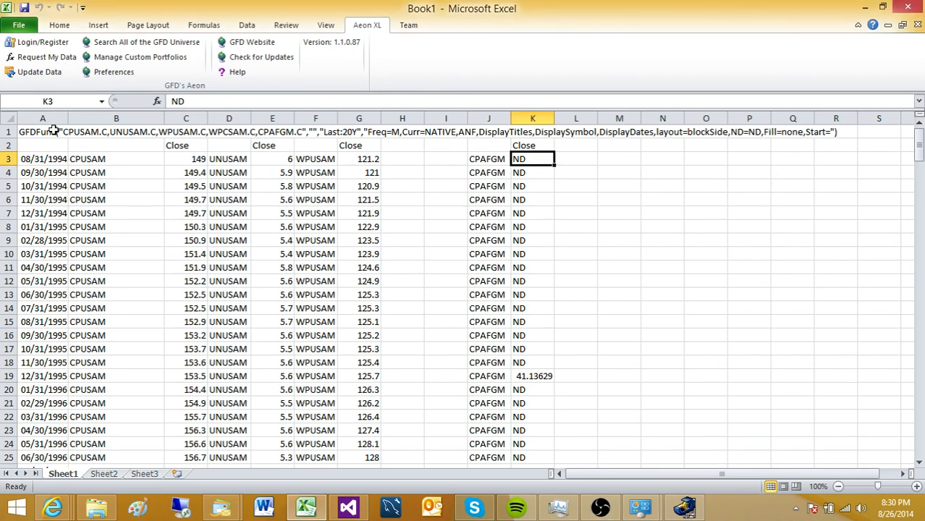
{"action": "left_click", "coordinate": [62, 133]}
{"action": "left_click", "coordinate": [52, 63]}
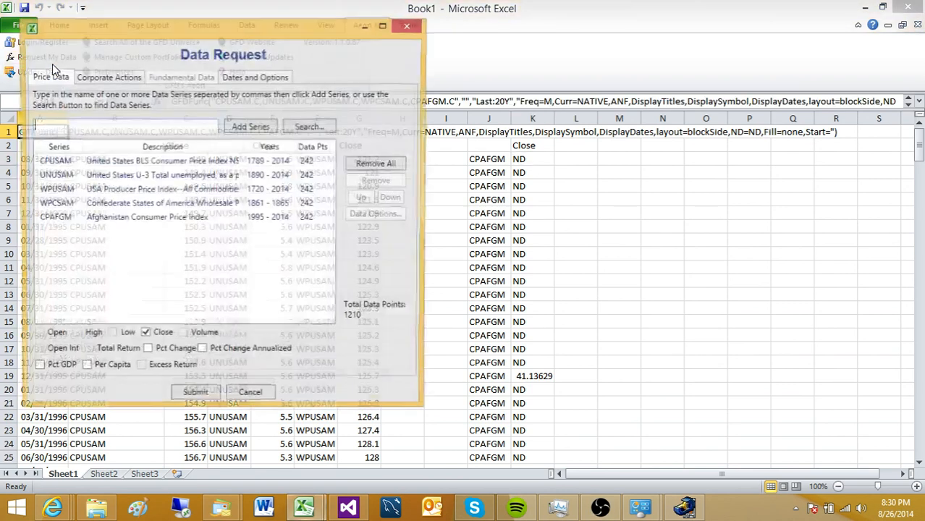
- Set missing data to show as Blank instead of ND and resubmit the request
{"action": "left_click", "coordinate": [253, 78]}
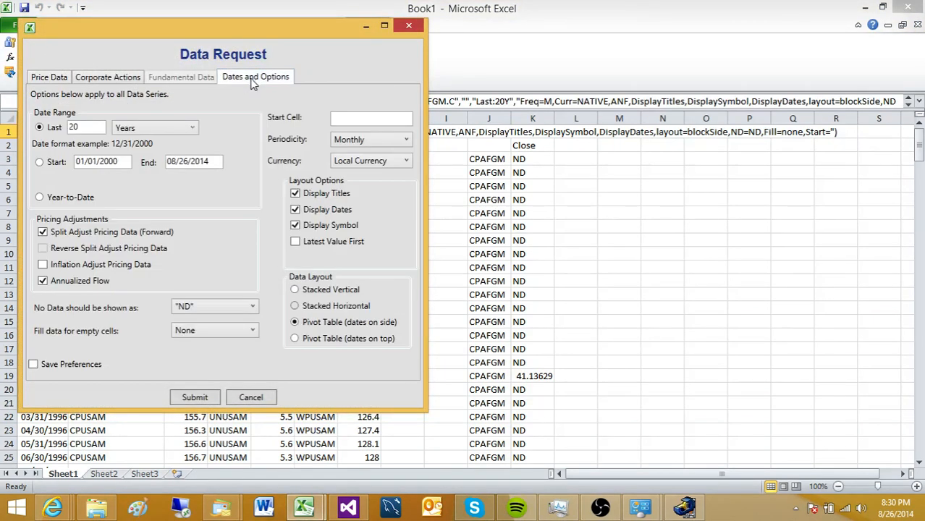
{"action": "left_click", "coordinate": [196, 306]}
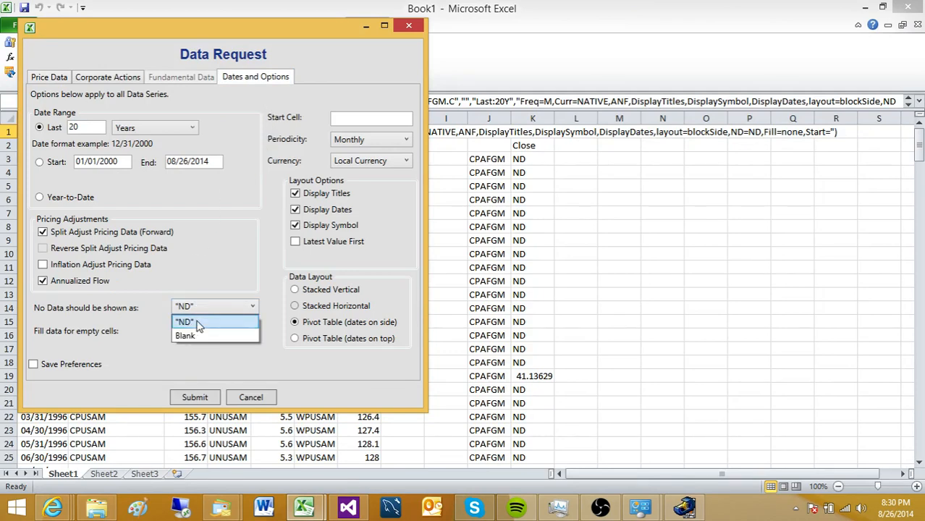
{"action": "left_click", "coordinate": [193, 334]}
{"action": "left_click", "coordinate": [195, 398]}
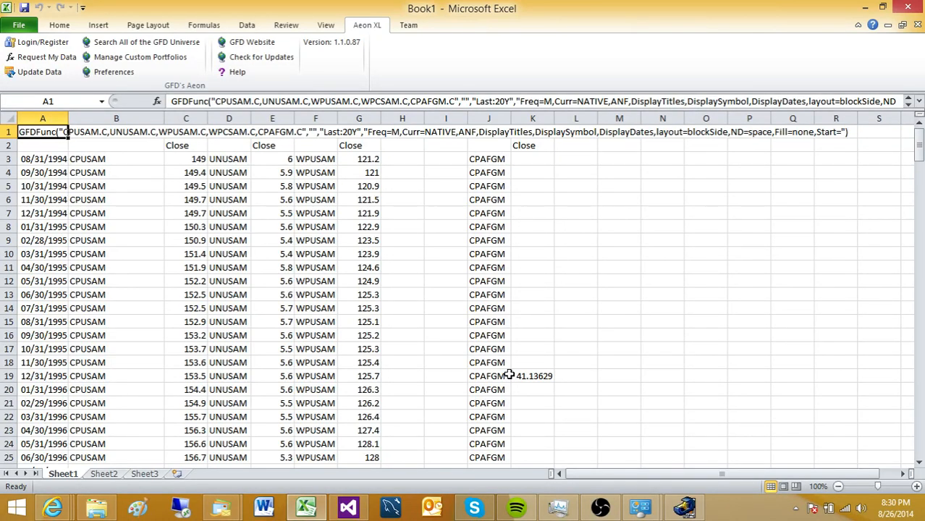
- Set 'Fill data for empty cells' to Fill Back, resubmit, and reselect the A1 formula
{"action": "left_click", "coordinate": [45, 57]}
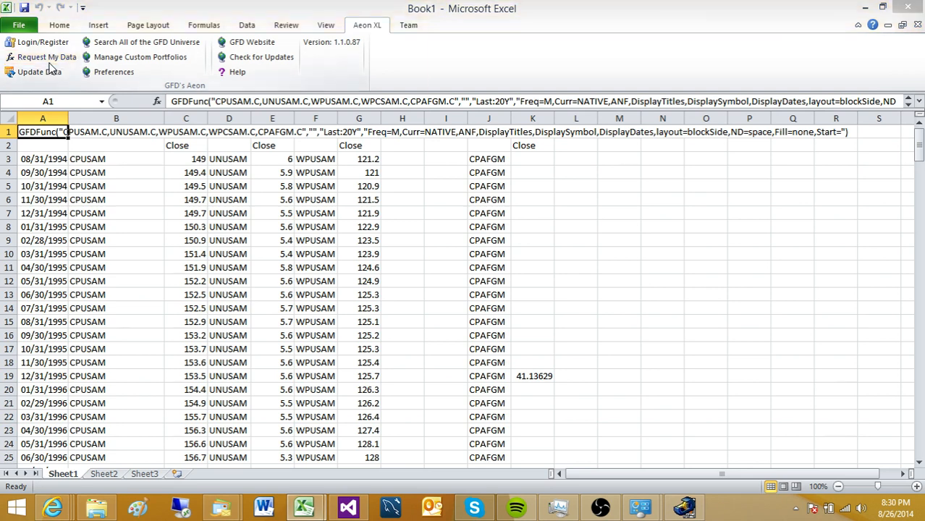
{"action": "left_click", "coordinate": [254, 79]}
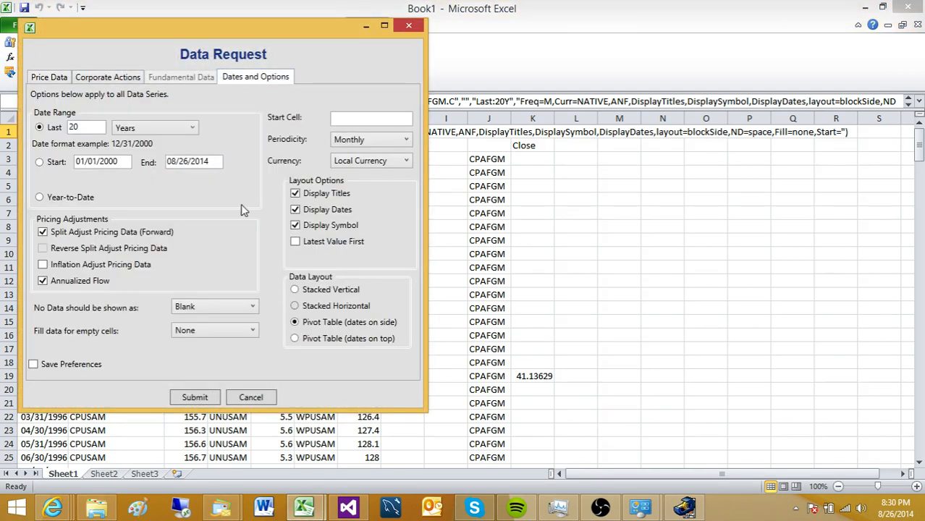
{"action": "left_click", "coordinate": [208, 337]}
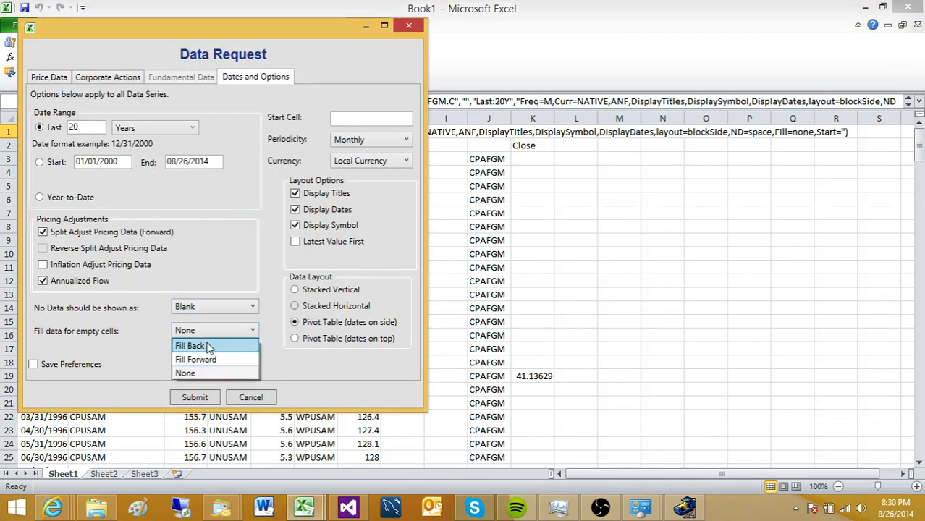
{"action": "left_click", "coordinate": [208, 352]}
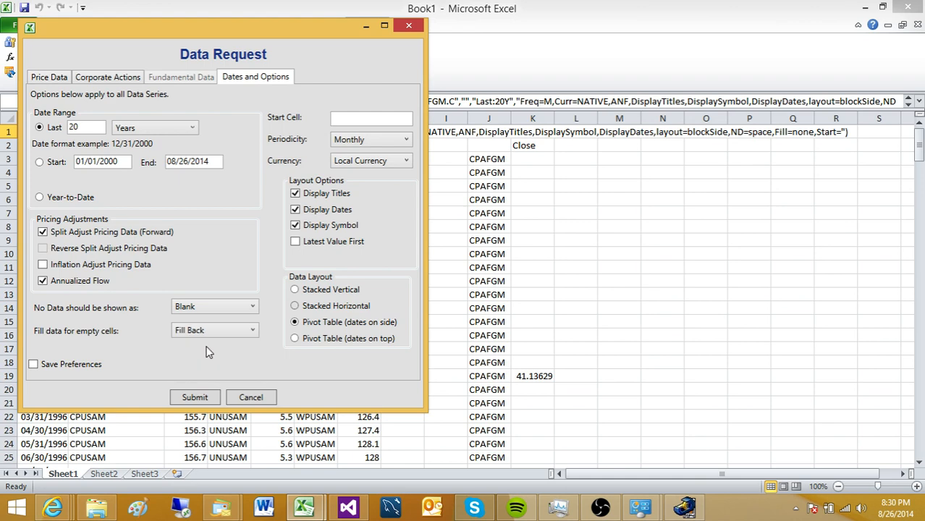
{"action": "left_click", "coordinate": [195, 398]}
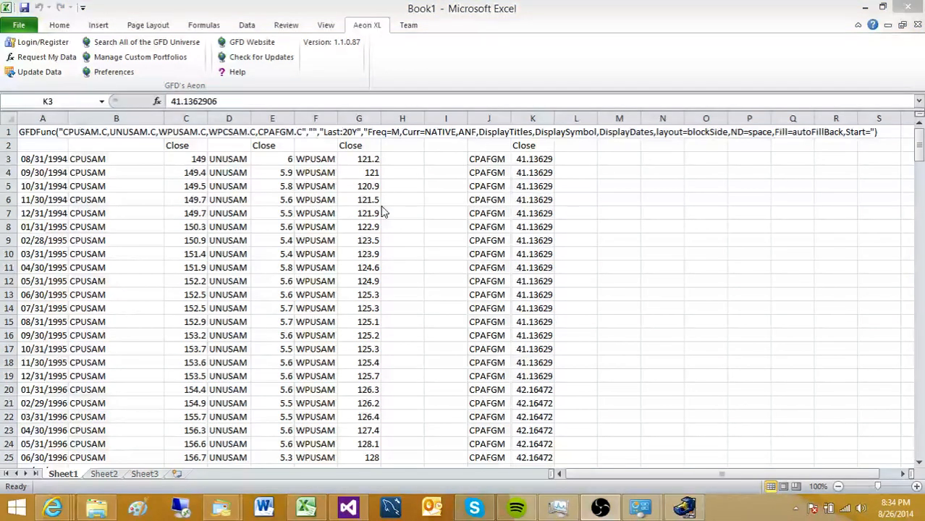
{"action": "left_click", "coordinate": [384, 203]}
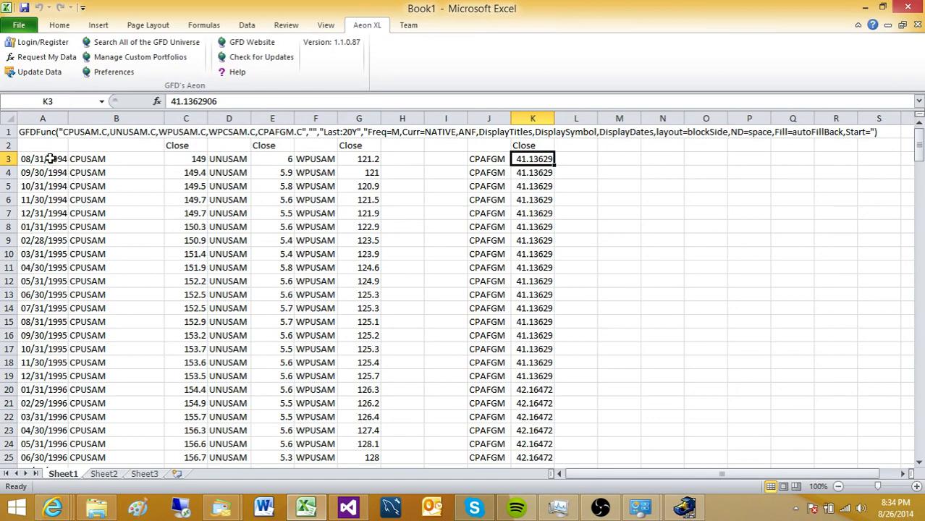
{"action": "left_click", "coordinate": [42, 135]}
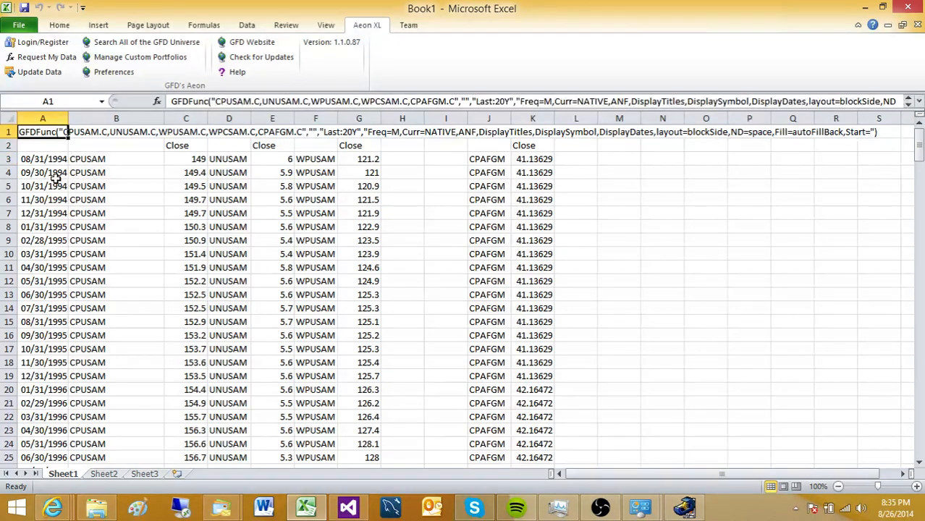
- Clear the contents of the data block A2:L23
{"action": "left_click_drag", "start_coordinate": [53, 146], "coordinate": [574, 430]}
{"action": "right_click", "coordinate": [481, 316]}
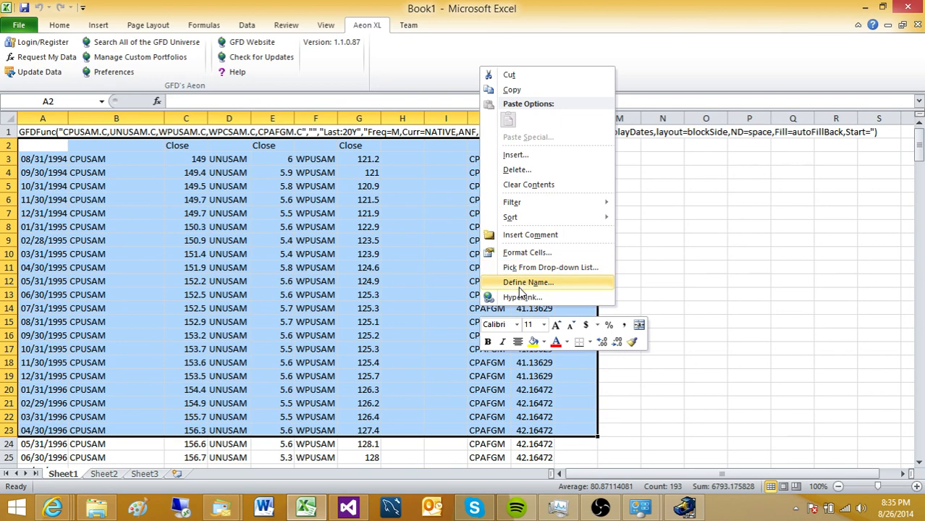
{"action": "left_click", "coordinate": [528, 186]}
{"action": "left_click", "coordinate": [452, 224]}
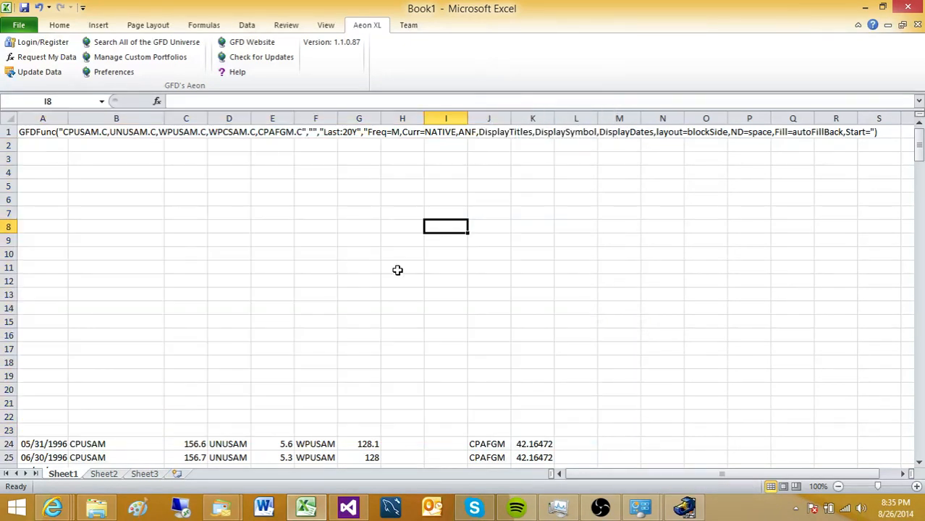
- Refresh the worksheet's GFD data requests with Update Data to repopulate the rows
{"action": "left_click", "coordinate": [31, 132]}
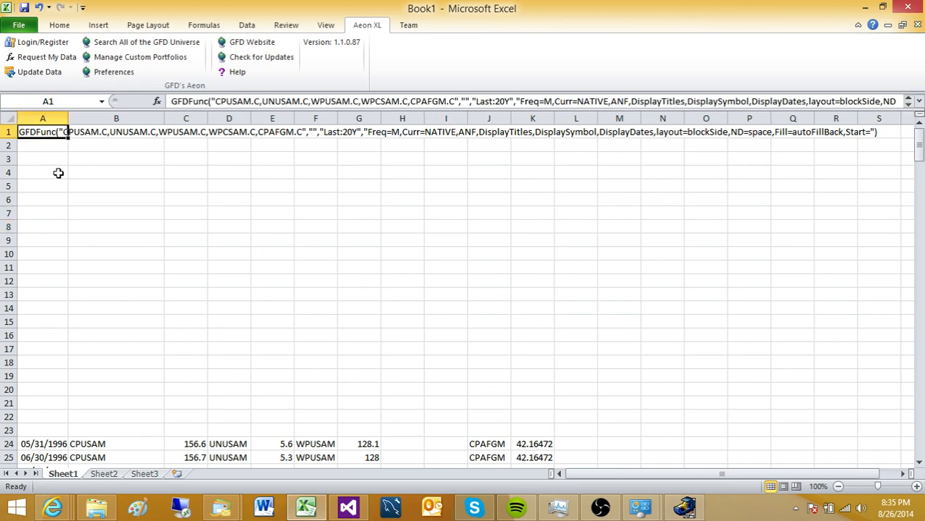
{"action": "left_click", "coordinate": [85, 186]}
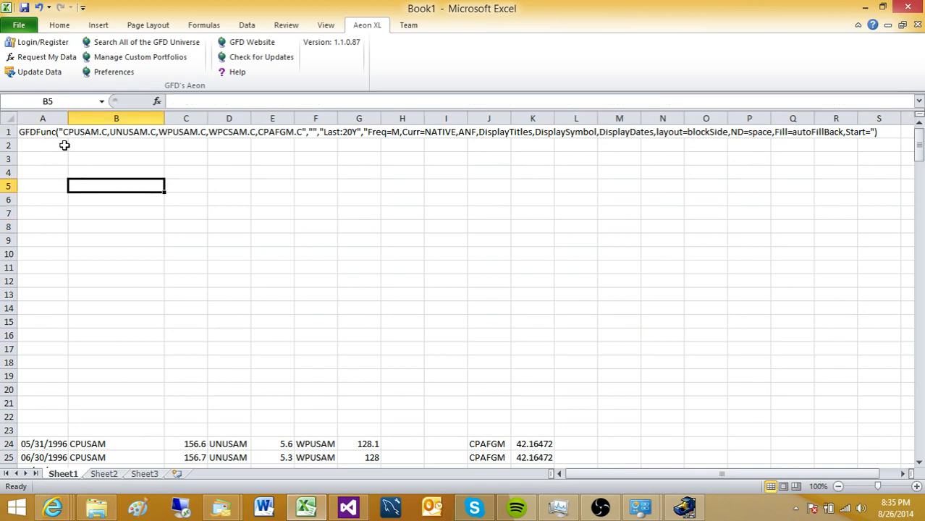
{"action": "left_click", "coordinate": [41, 72]}
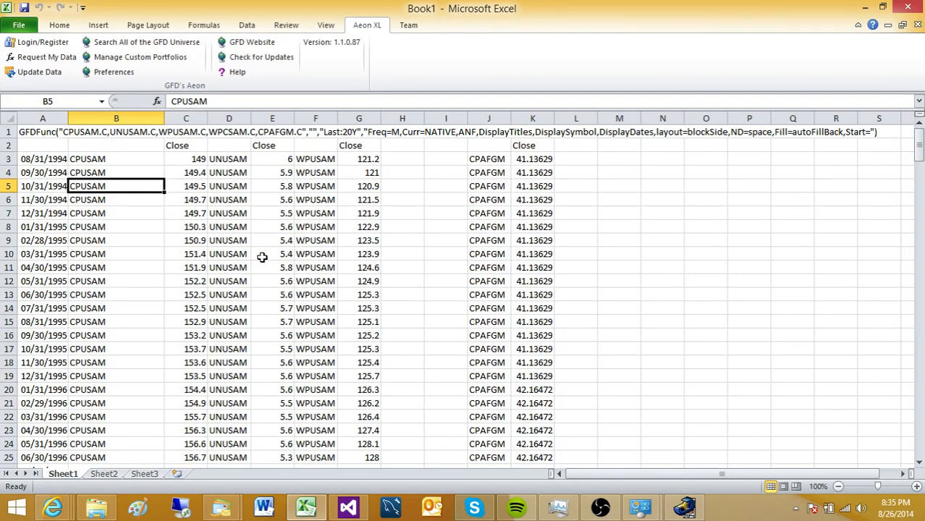
- Clear the entire sheet and load monthly IBM closes starting at cell B2
{"action": "left_click", "coordinate": [12, 120]}
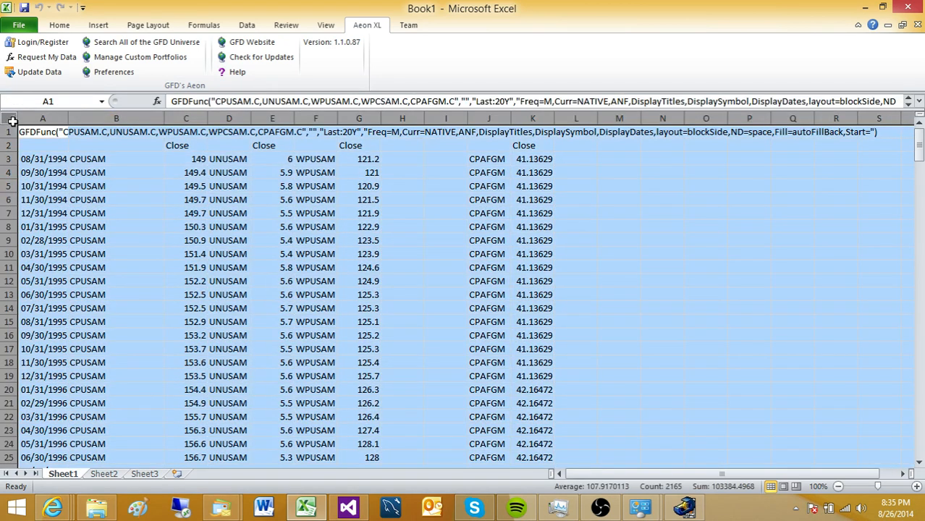
{"action": "key", "text": "Delete"}
{"action": "left_click", "coordinate": [83, 147]}
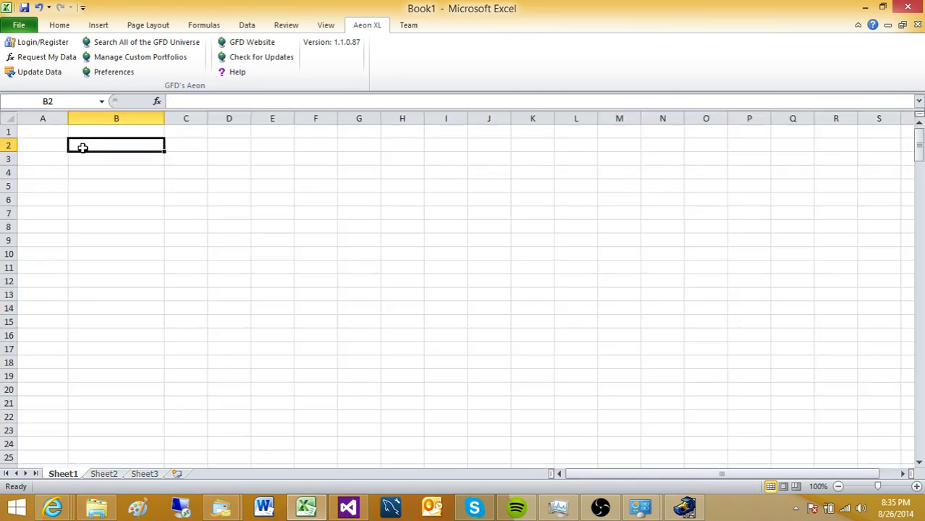
{"action": "left_click", "coordinate": [58, 134]}
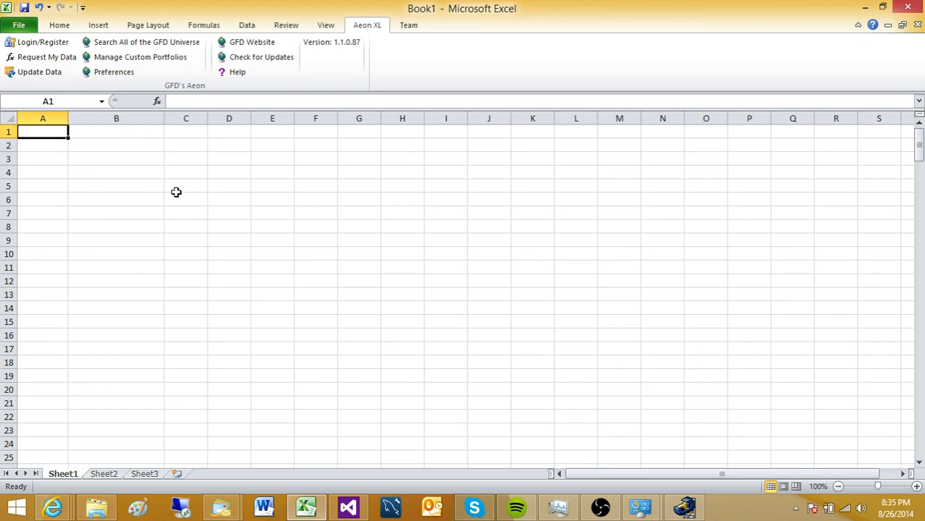
{"action": "left_click", "coordinate": [145, 147]}
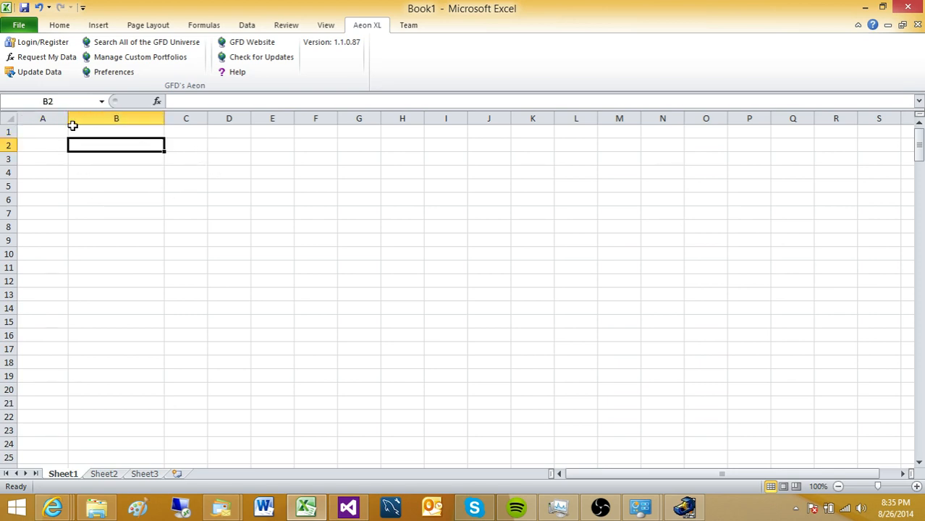
{"action": "left_click", "coordinate": [43, 56]}
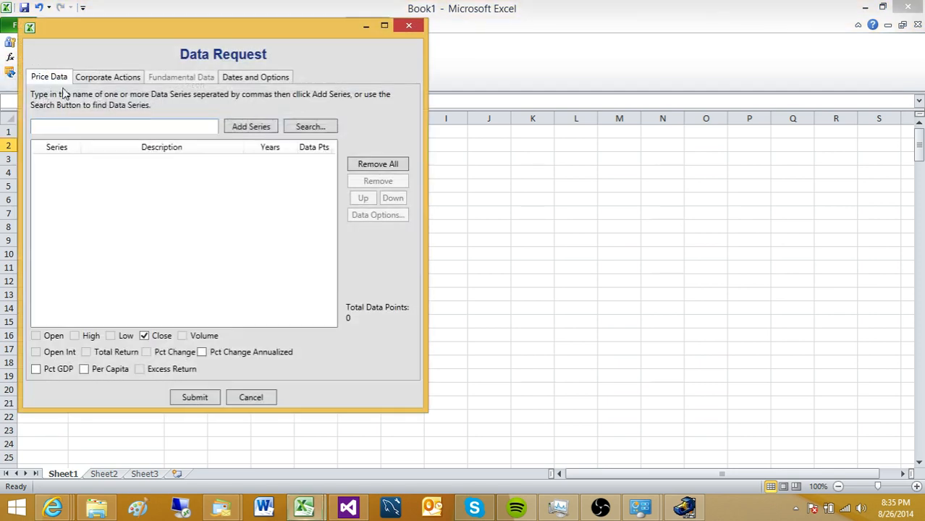
{"action": "left_click", "coordinate": [76, 128]}
{"action": "type", "text": "ibm"}
{"action": "key", "text": "Return"}
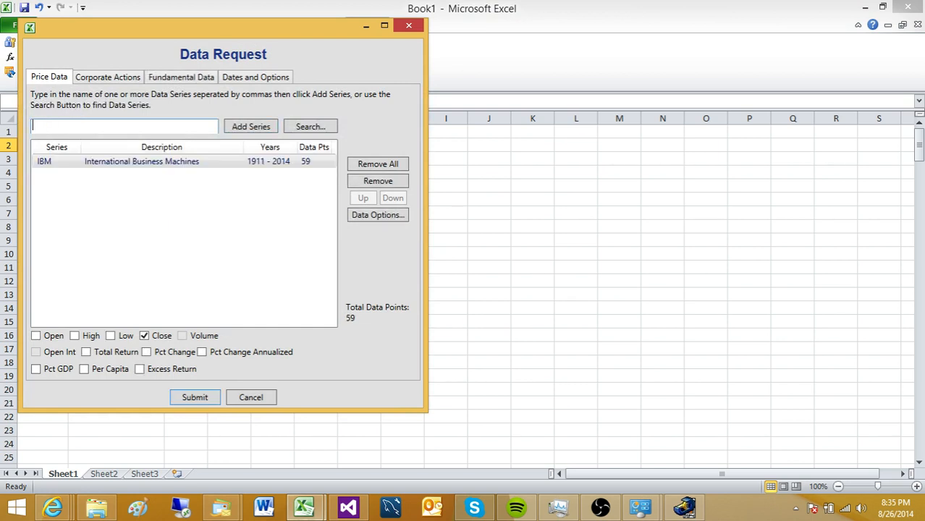
{"action": "left_click", "coordinate": [207, 404]}
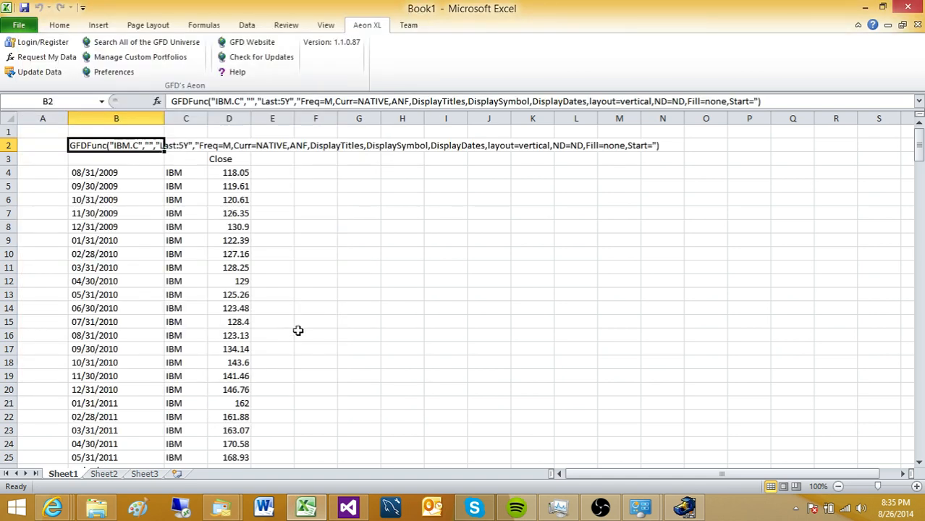
- Load monthly MSFT closes starting at F2 and widen column F so dates show
{"action": "left_click", "coordinate": [322, 145]}
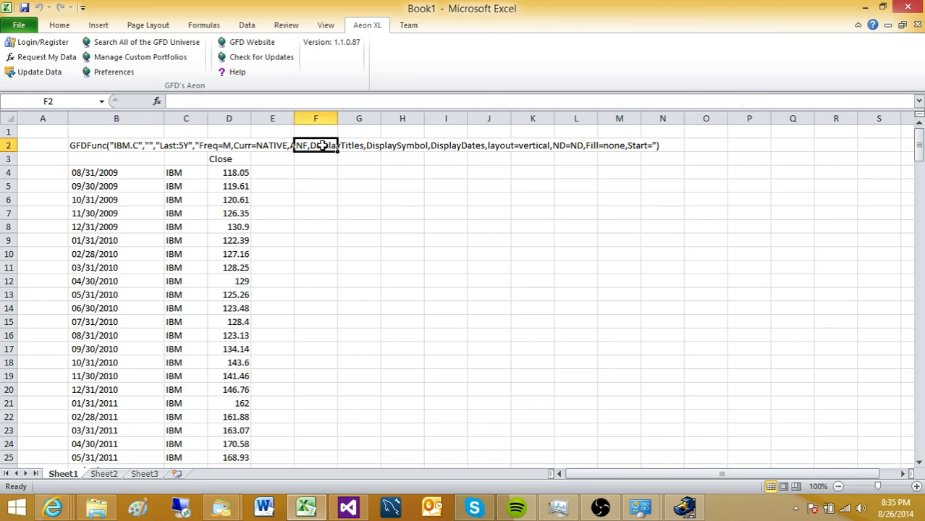
{"action": "left_click", "coordinate": [42, 57]}
{"action": "left_click", "coordinate": [114, 163]}
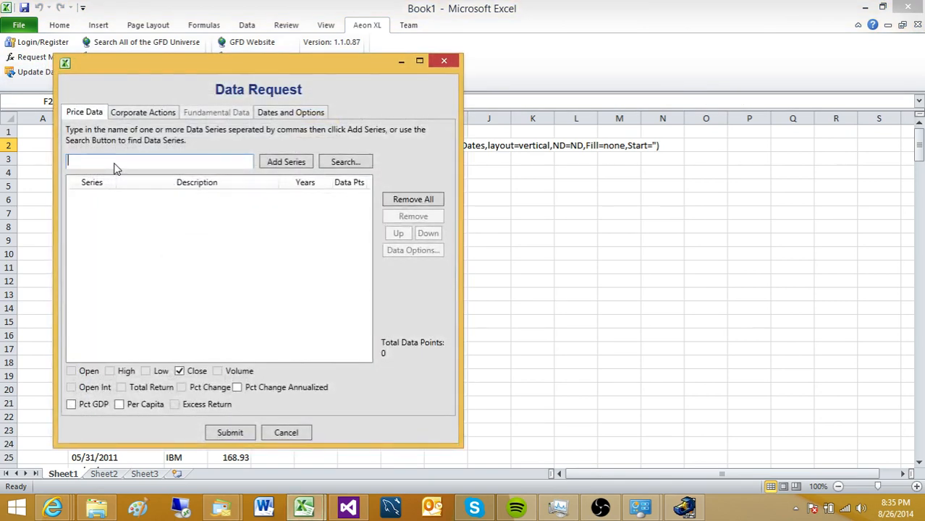
{"action": "type", "text": "msft"}
{"action": "key", "text": "Return"}
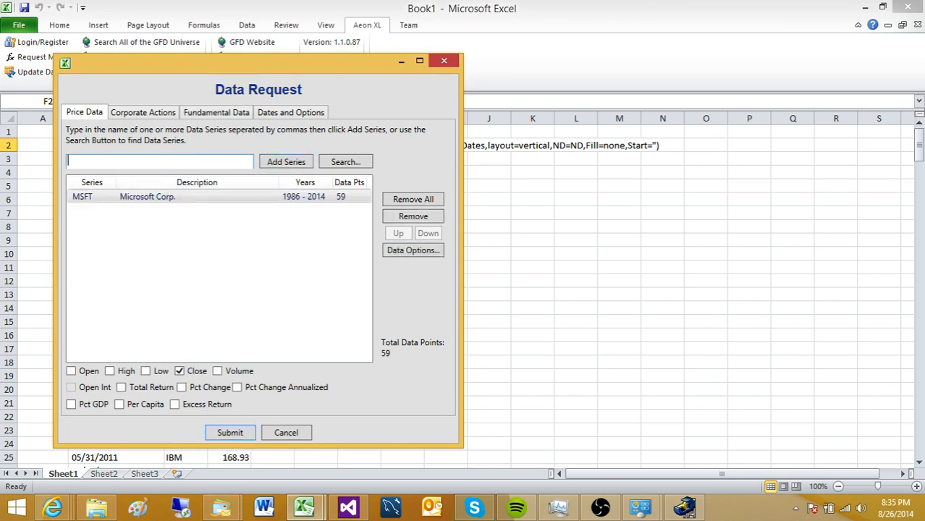
{"action": "left_click", "coordinate": [245, 433]}
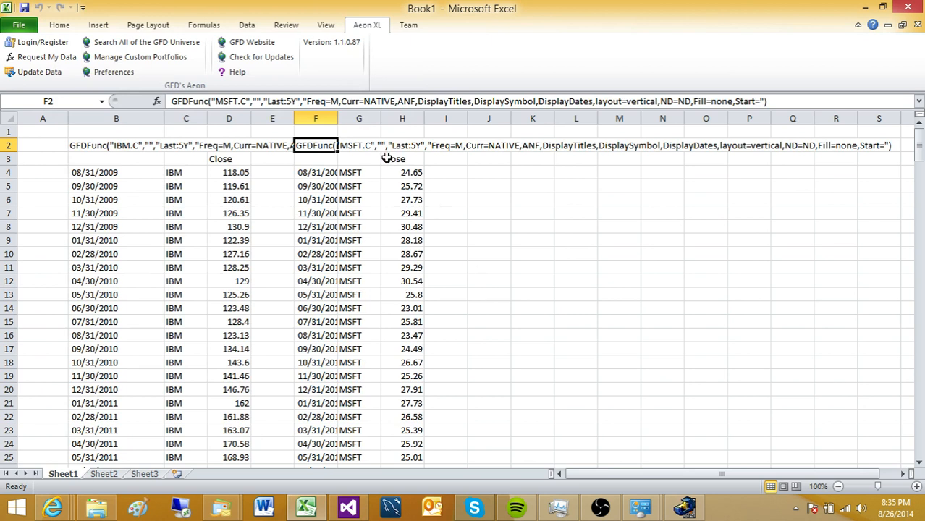
{"action": "left_click_drag", "start_coordinate": [338, 118], "coordinate": [365, 116]}
{"action": "left_click", "coordinate": [522, 143]}
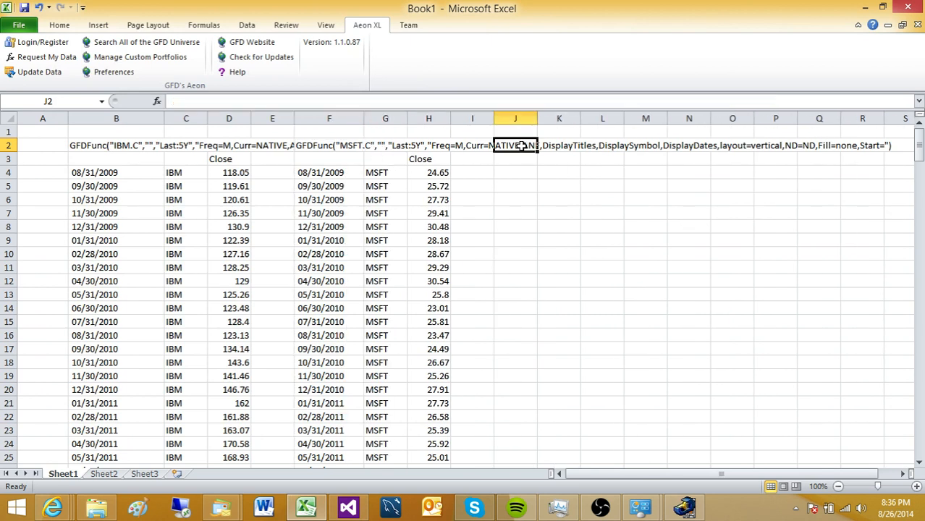
- Request NKE monthly closes into cell J2
{"action": "left_click", "coordinate": [42, 58]}
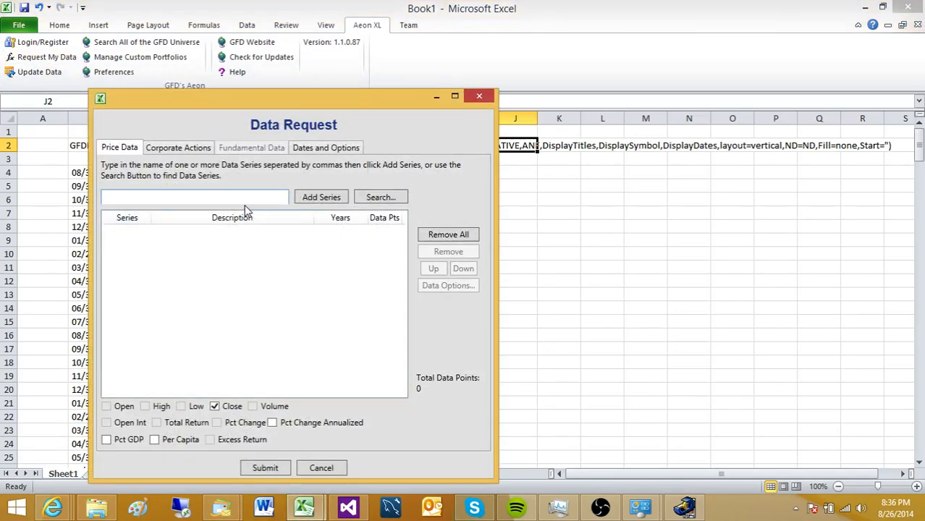
{"action": "type", "text": "nke"}
{"action": "key", "text": "Return"}
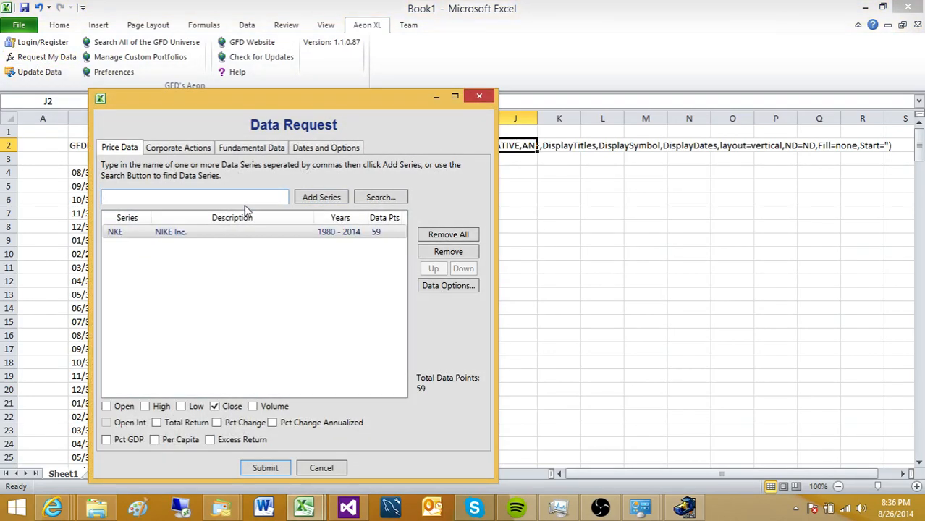
{"action": "left_click", "coordinate": [265, 468]}
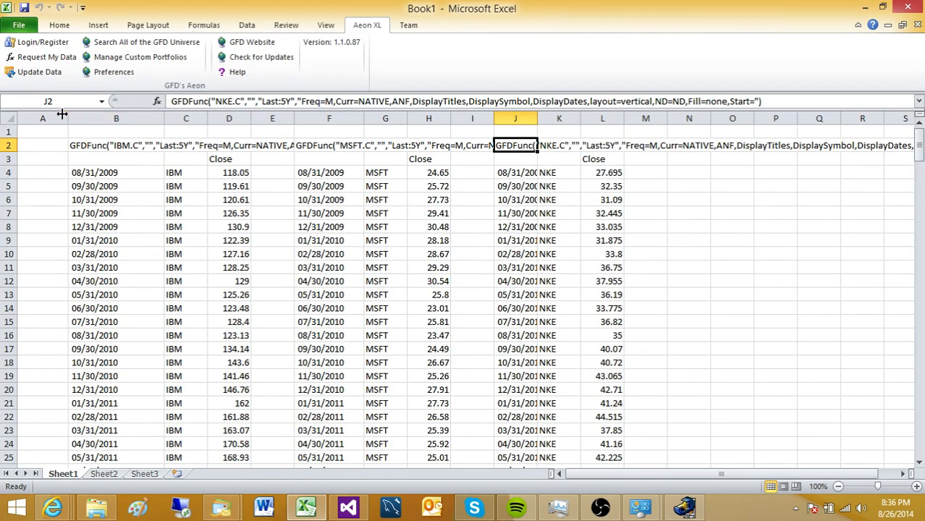
- Add Open, High, Low and Volume to the J2 NKE request
{"action": "left_click", "coordinate": [355, 158]}
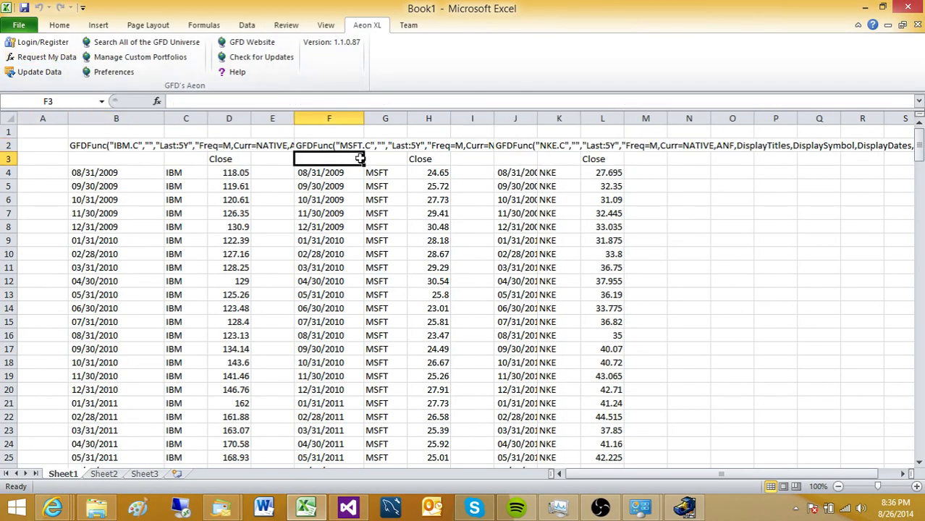
{"action": "left_click", "coordinate": [523, 146]}
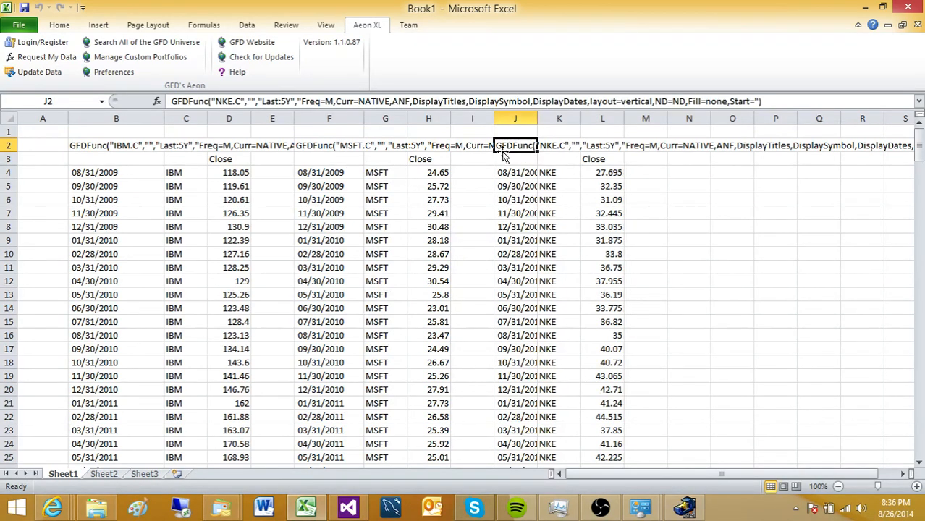
{"action": "left_click", "coordinate": [61, 58]}
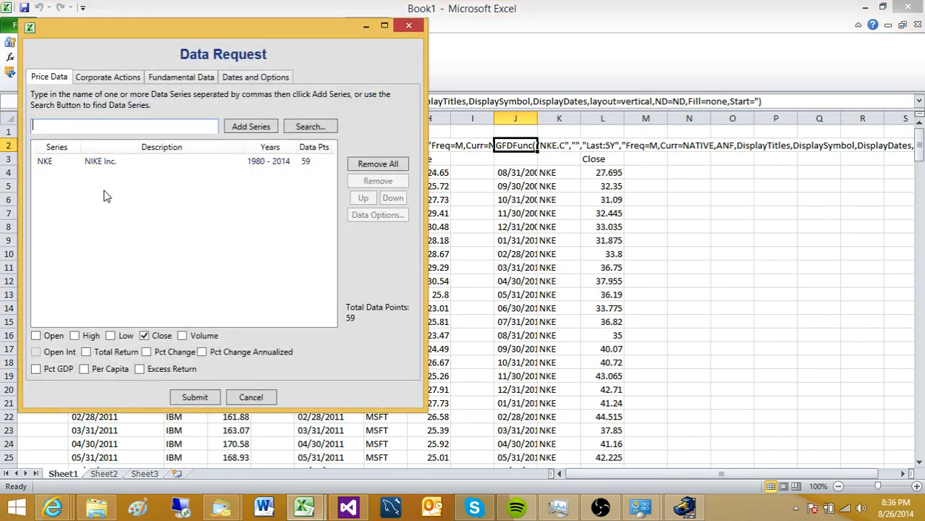
{"action": "left_click", "coordinate": [46, 340]}
{"action": "left_click", "coordinate": [75, 339]}
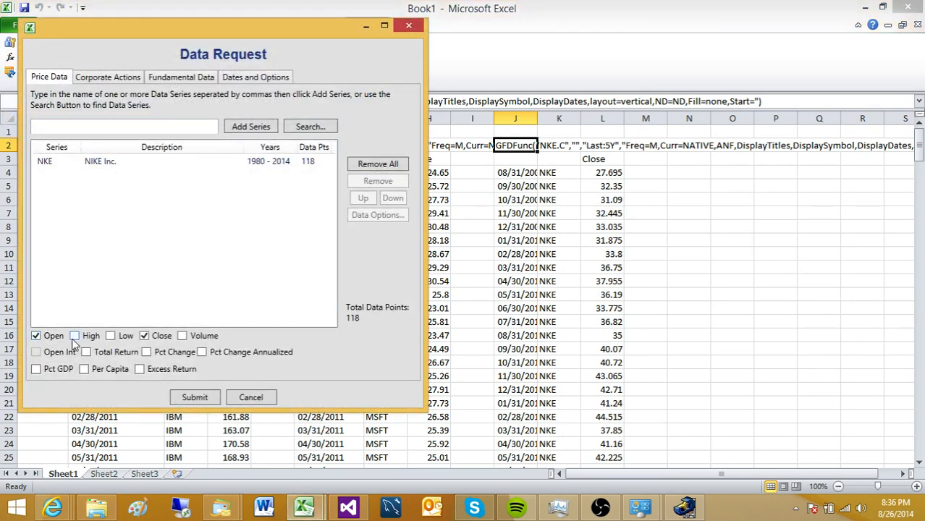
{"action": "left_click", "coordinate": [110, 336]}
{"action": "left_click", "coordinate": [183, 337]}
{"action": "left_click", "coordinate": [194, 397]}
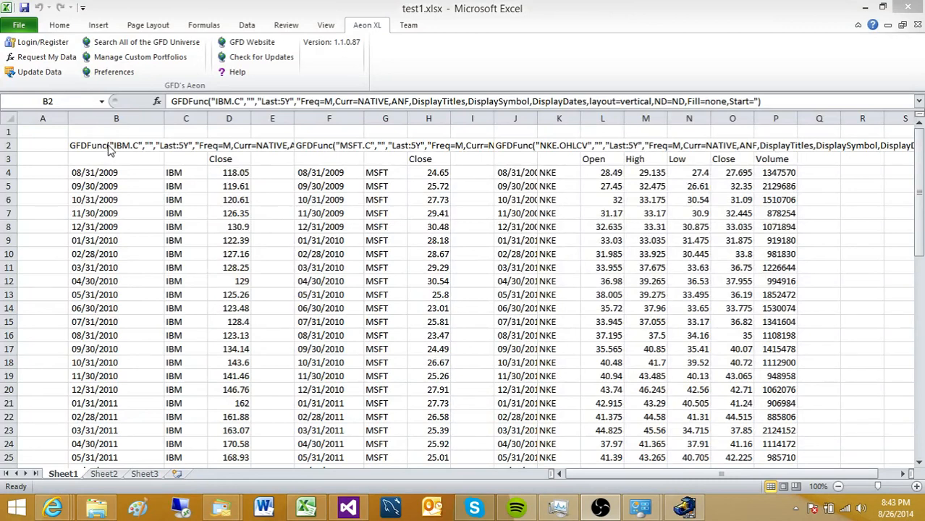
- Clear contents of A3:P21, keeping the three GFDFunc formulas in row 2
{"action": "left_click", "coordinate": [112, 174]}
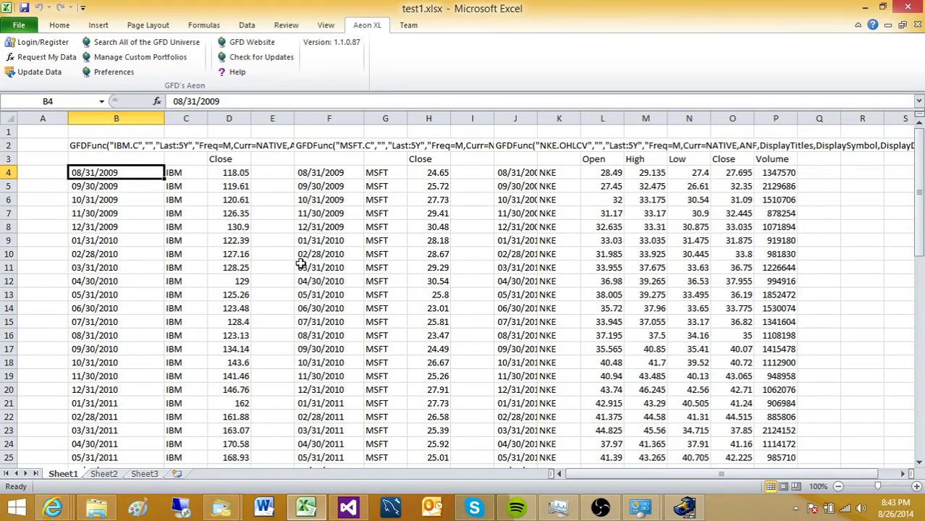
{"action": "left_click", "coordinate": [137, 146]}
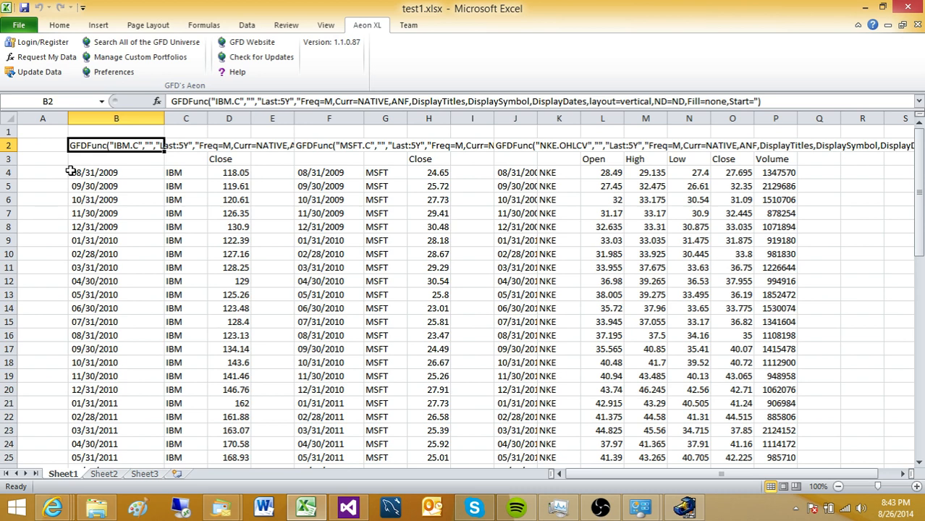
{"action": "left_click_drag", "start_coordinate": [60, 161], "coordinate": [764, 403]}
{"action": "right_click", "coordinate": [719, 366]}
{"action": "left_click", "coordinate": [745, 242]}
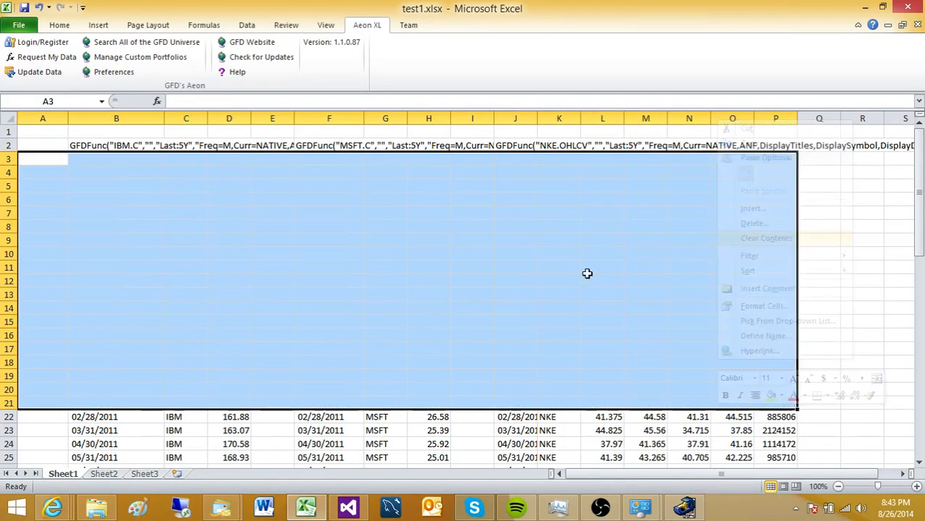
{"action": "left_click", "coordinate": [499, 284]}
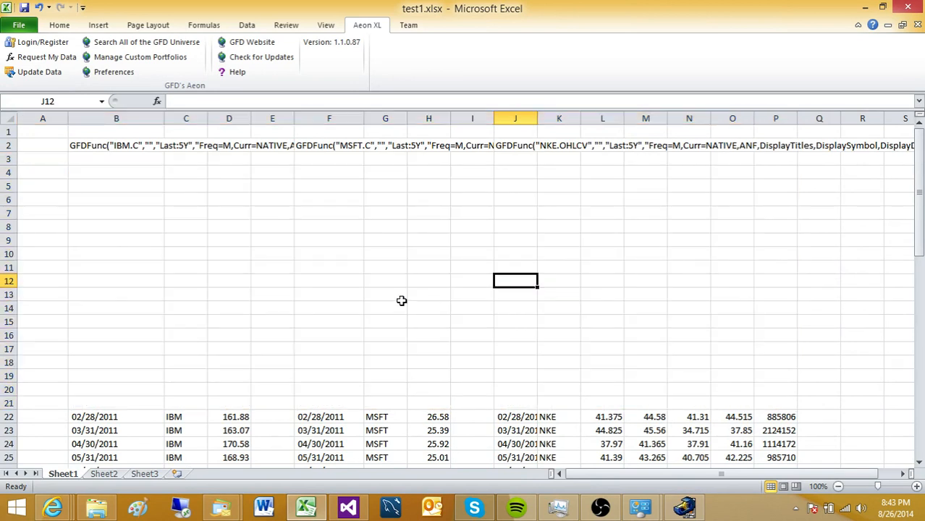
{"action": "left_click", "coordinate": [113, 147]}
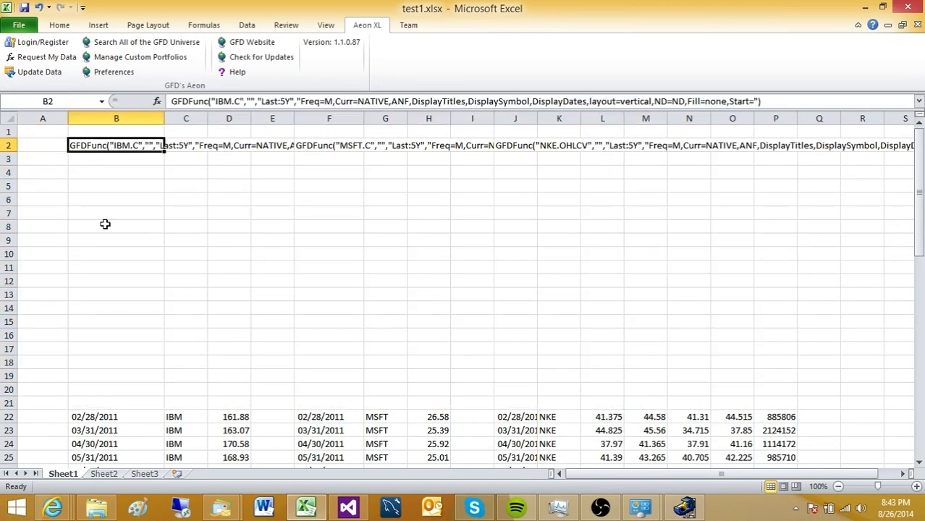
- Save the workbook as test1.xlsx, replacing the existing file
{"action": "left_click", "coordinate": [21, 26]}
{"action": "left_click", "coordinate": [40, 65]}
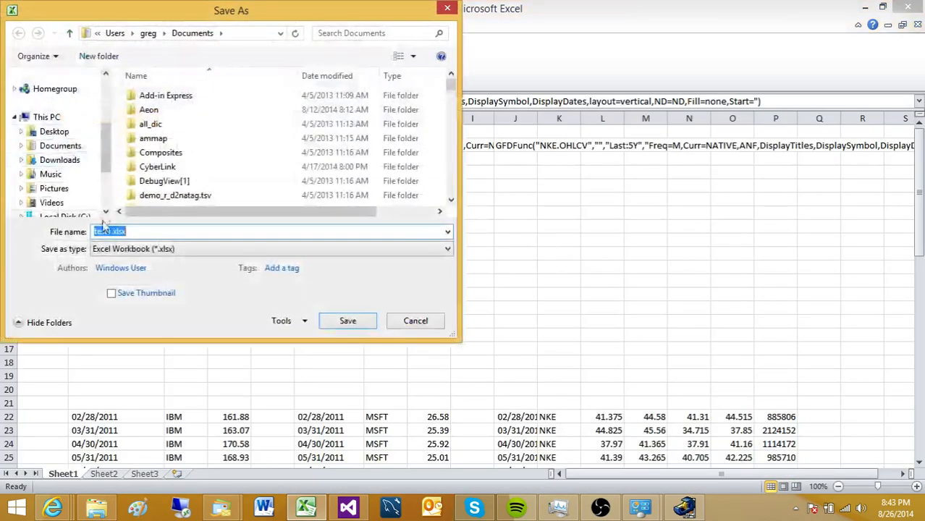
{"action": "left_click", "coordinate": [329, 321]}
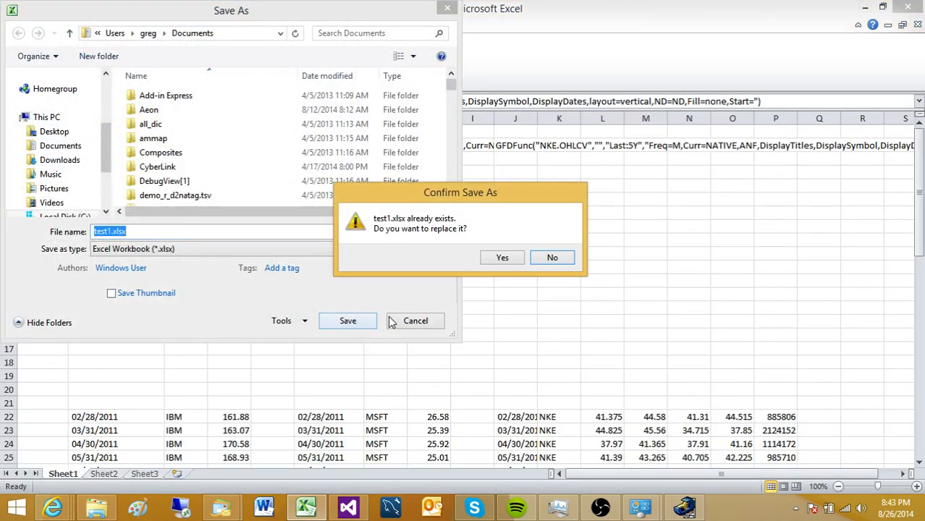
{"action": "left_click", "coordinate": [503, 259]}
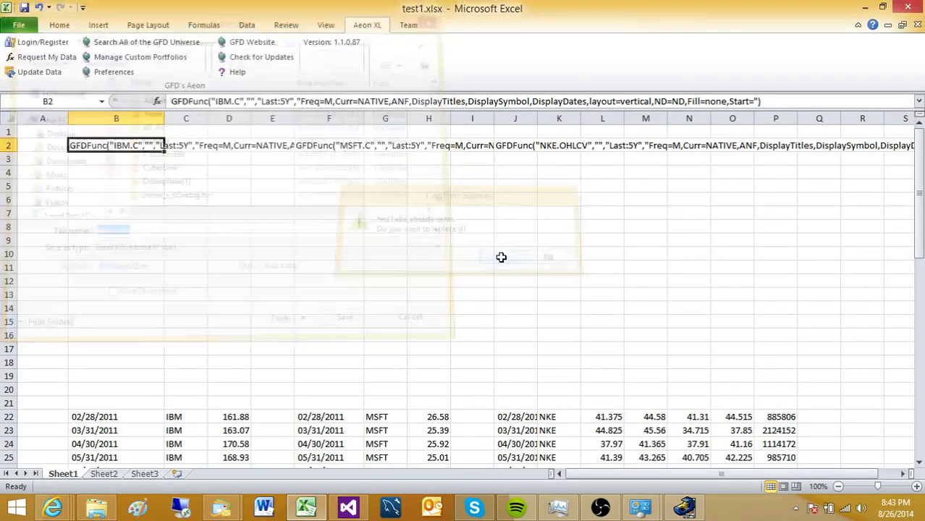
- Close and reopen test1.xlsx from recent files, then update the GFD data
{"action": "left_click", "coordinate": [917, 25]}
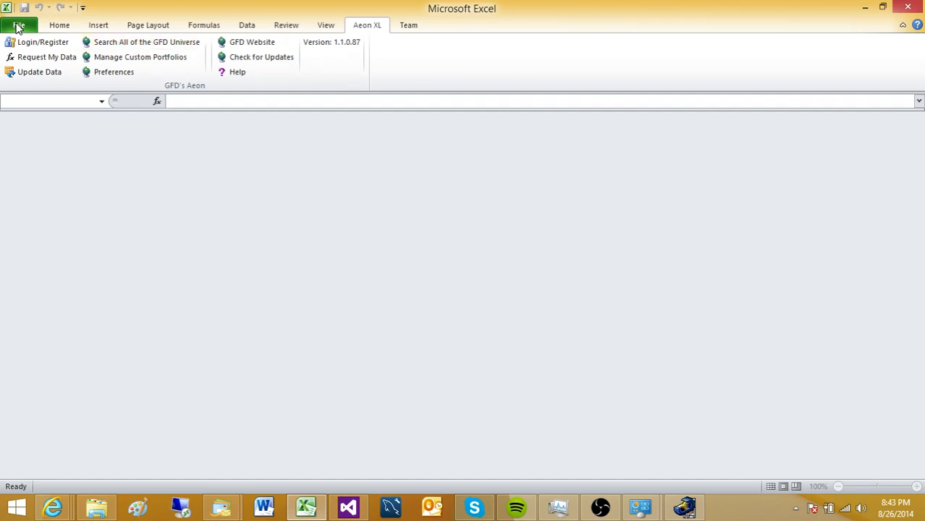
{"action": "left_click", "coordinate": [18, 26]}
{"action": "left_click", "coordinate": [138, 82]}
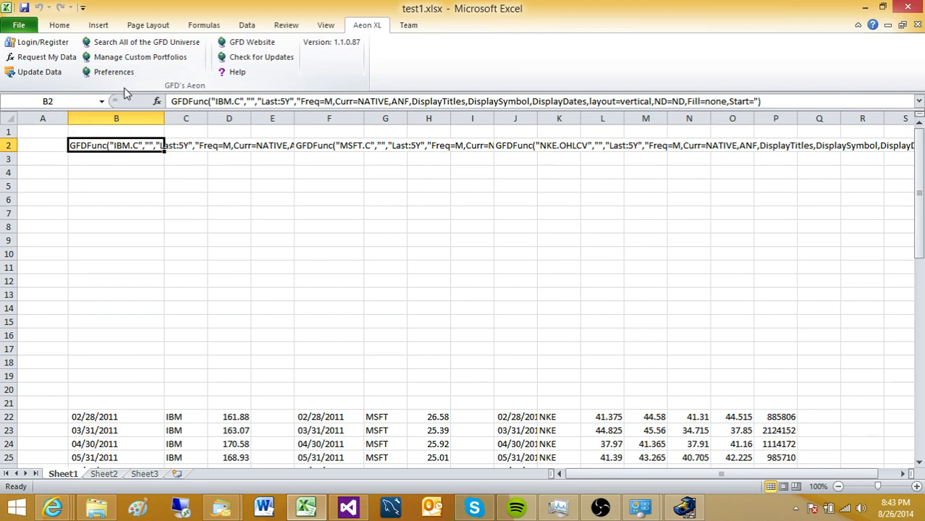
{"action": "left_click", "coordinate": [30, 73]}
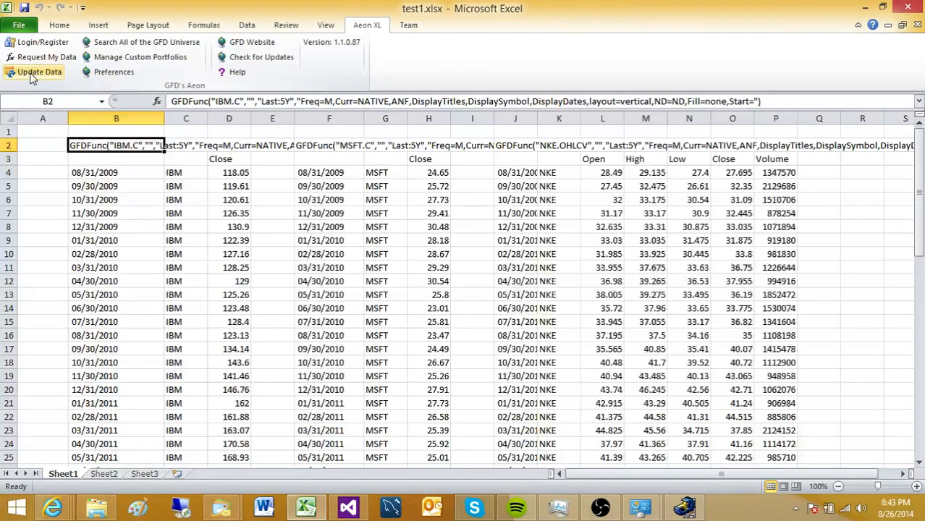